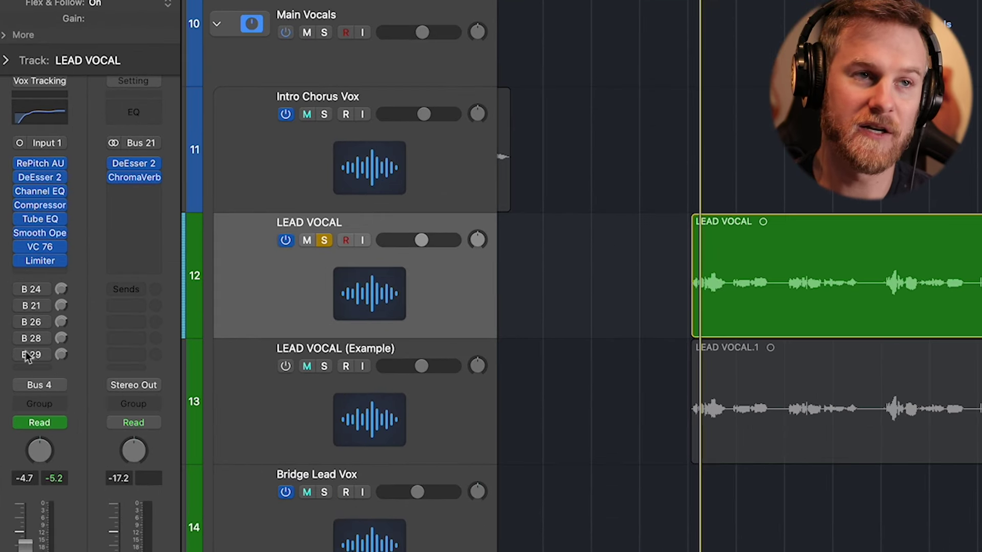
Step: Add a send to Bus 14 on the LEAD VOCAL channel and reset its send level to the default
click(32, 369)
mouse_move(33, 393)
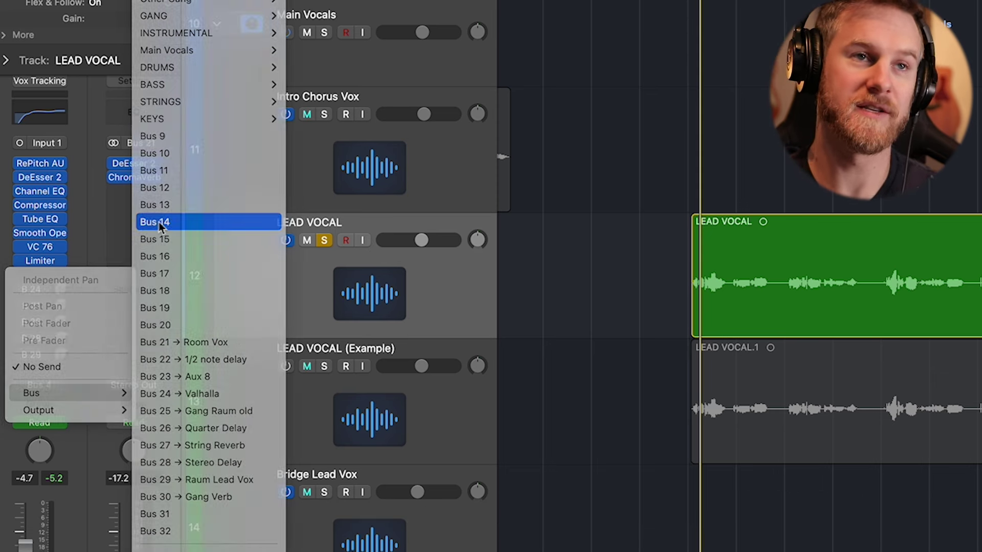
click(158, 223)
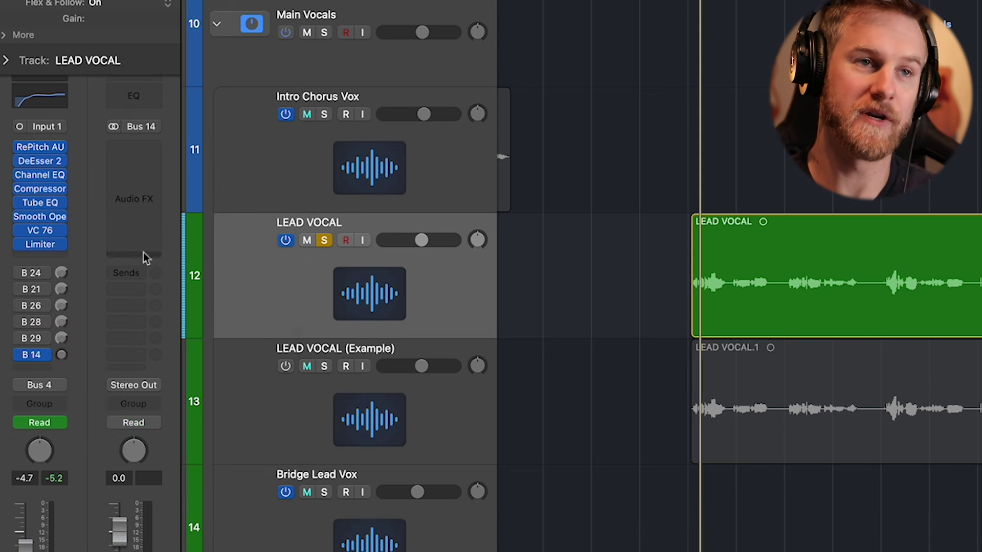
alt+click(62, 355)
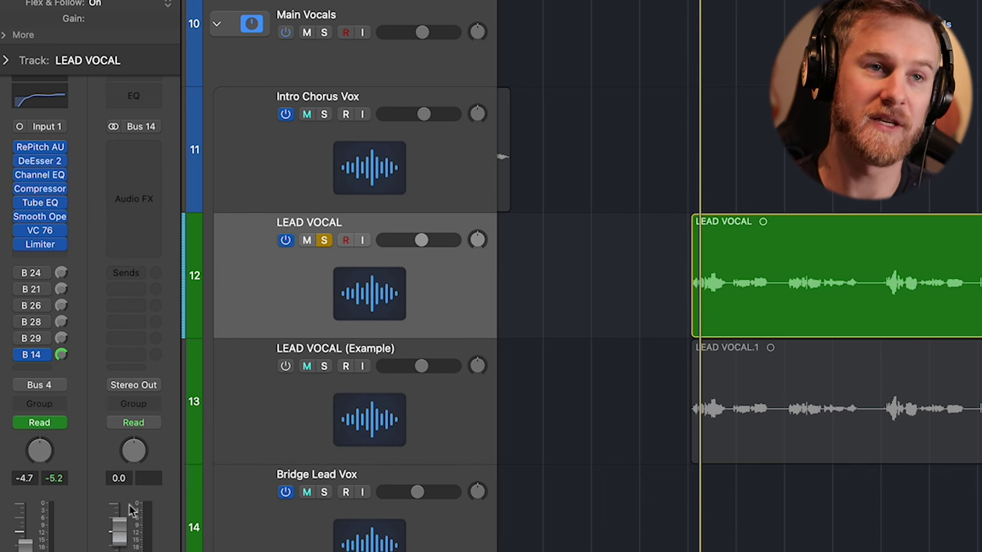
Step: Insert a stereo ChromaVerb on the Bus 14 aux channel, set its decay to 1.00 s and close its window
click(152, 162)
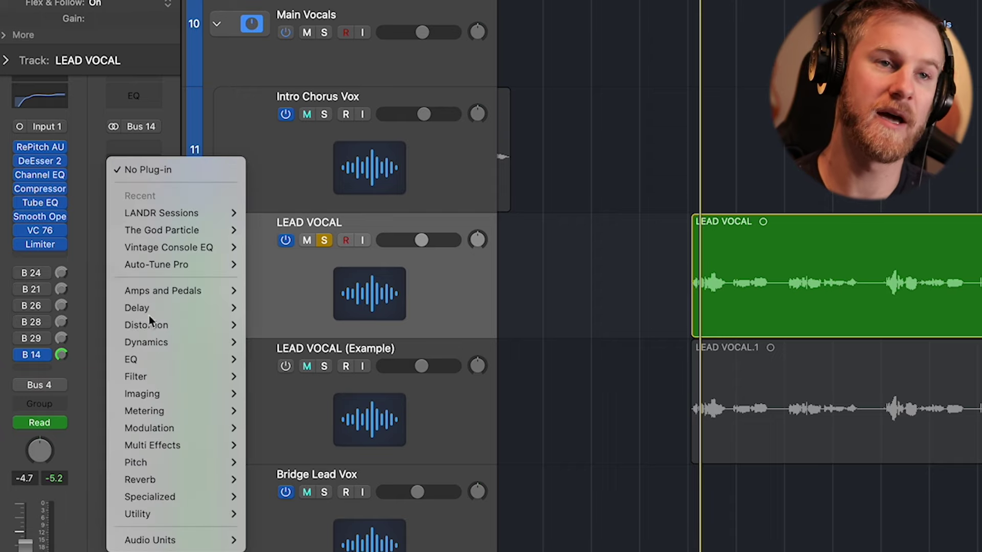
mouse_move(184, 476)
mouse_move(333, 480)
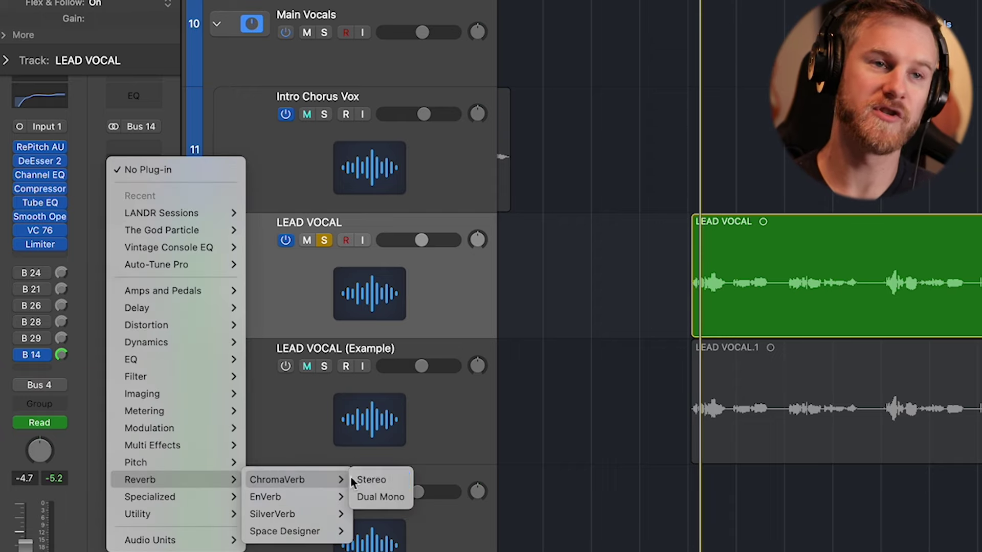
click(368, 480)
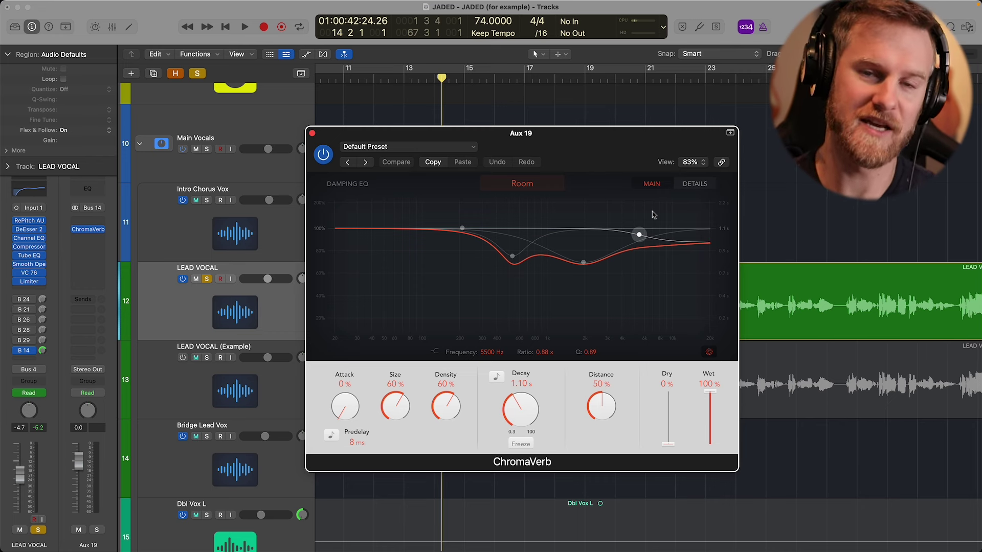
drag(503, 395, 501, 390)
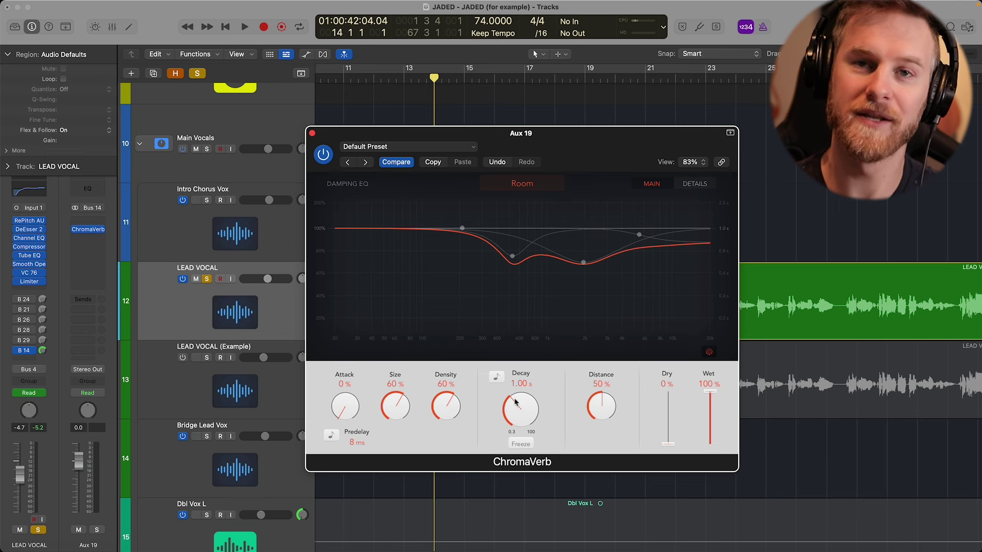
click(313, 133)
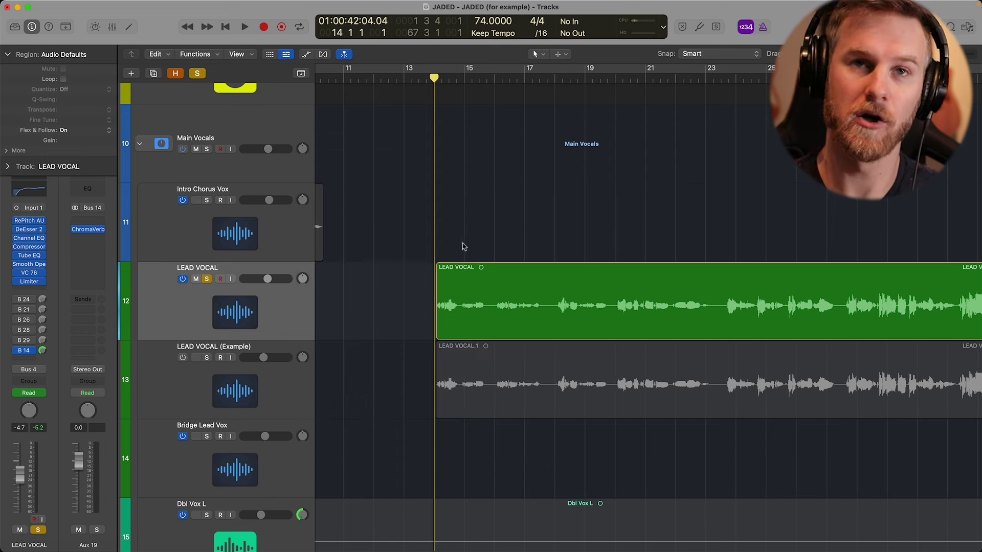
Step: Lower the Aux 19 fader to its minimum and raise it to about -14.2 dB while listening to the vocal
drag(78, 462, 80, 493)
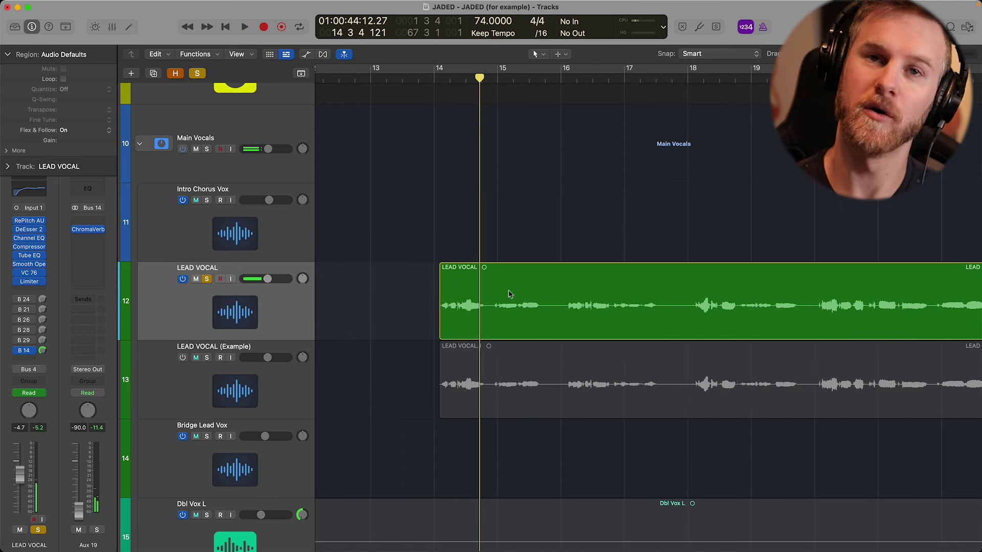
click(443, 276)
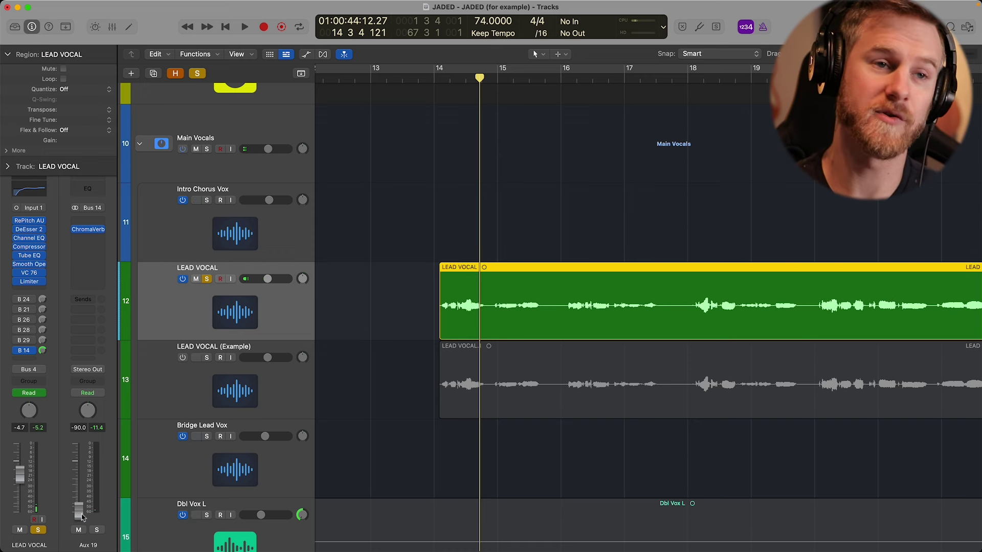
key(space)
drag(80, 515, 80, 484)
key(space)
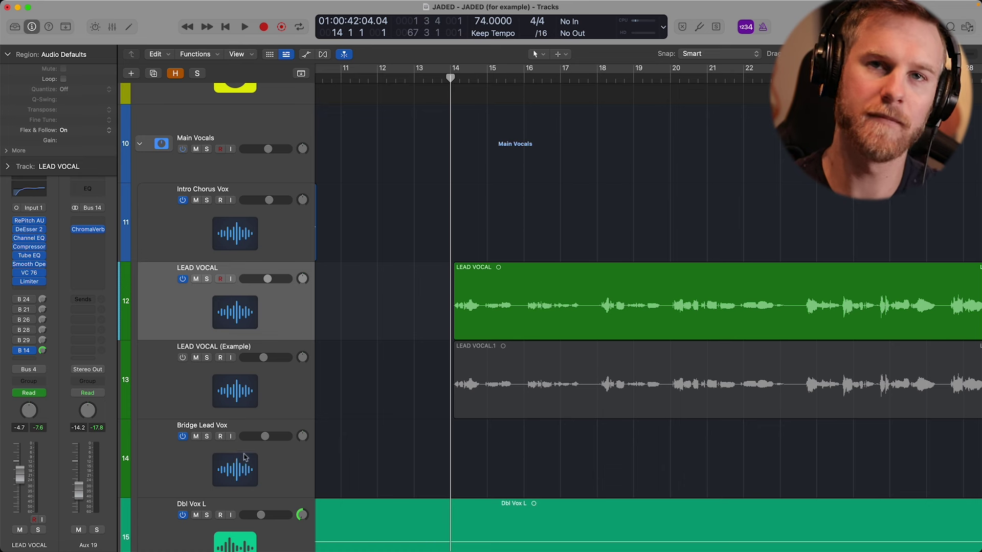
Step: Audition the reverb in the full mix and with LEAD VOCAL soloed, setting the Aux 19 fader to -13.4 dB
key(space)
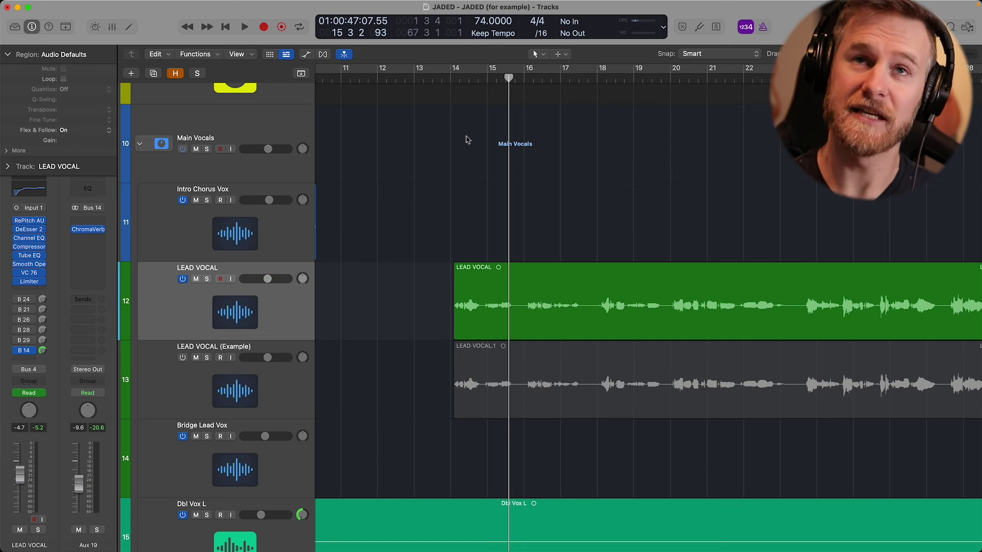
key(space)
key(s)
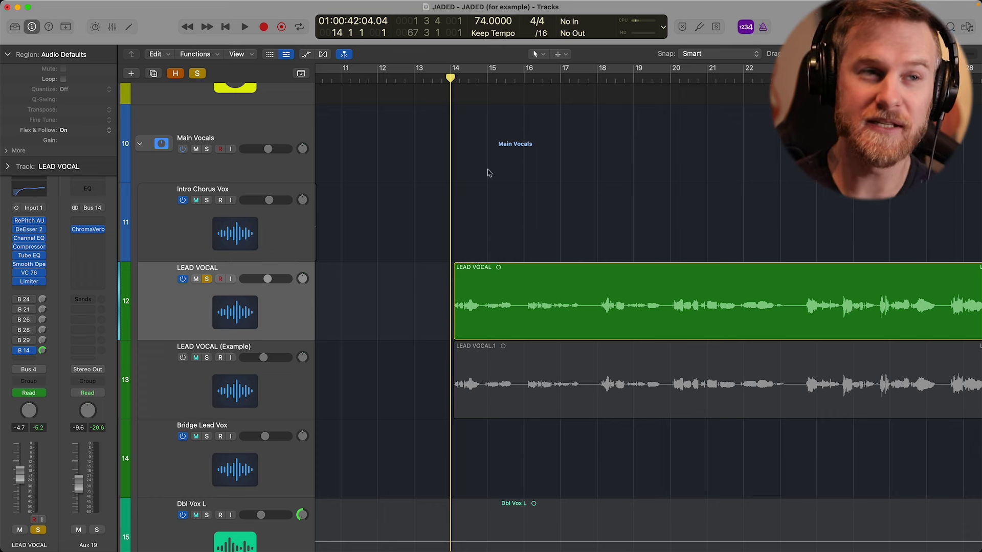
key(super+Right)
key(space)
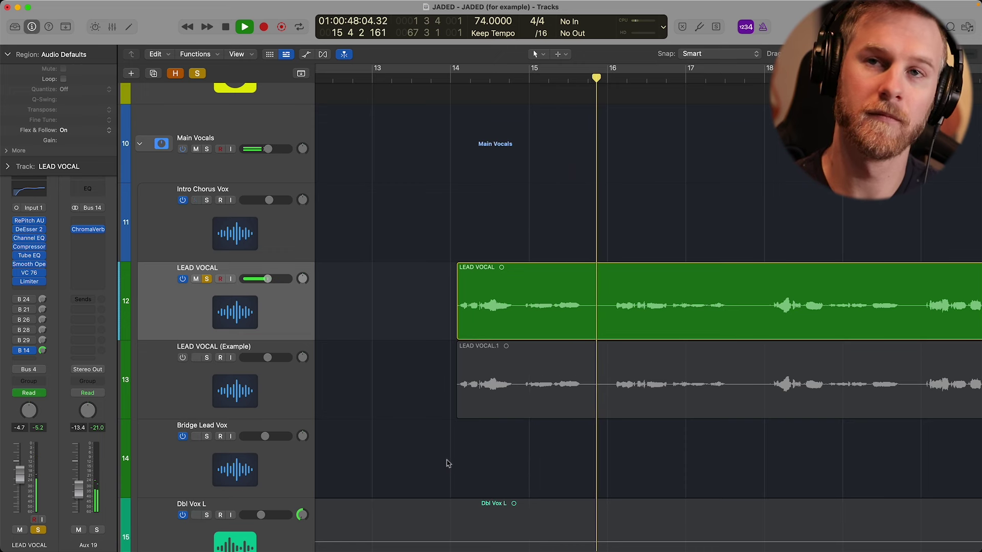
scroll(461, 460, right, 2)
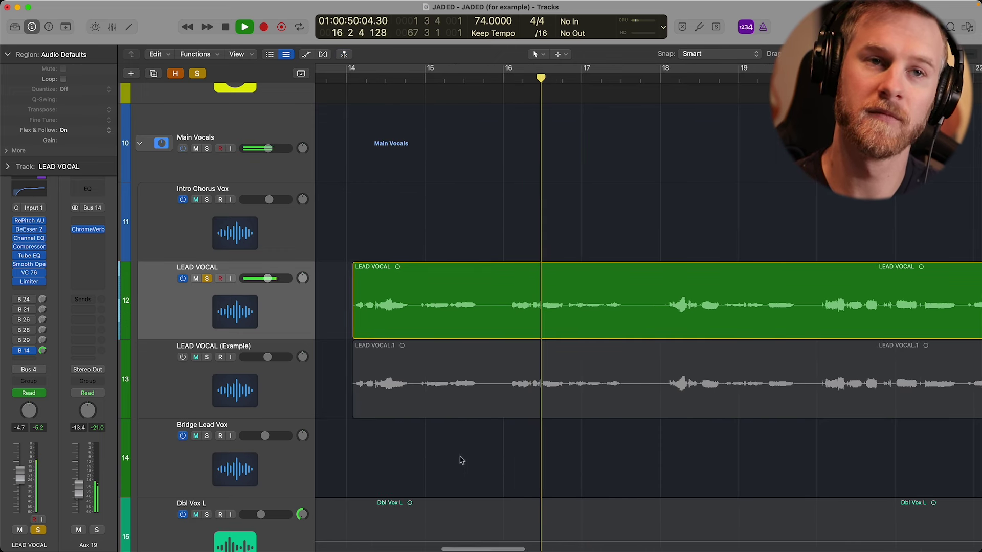
key(space)
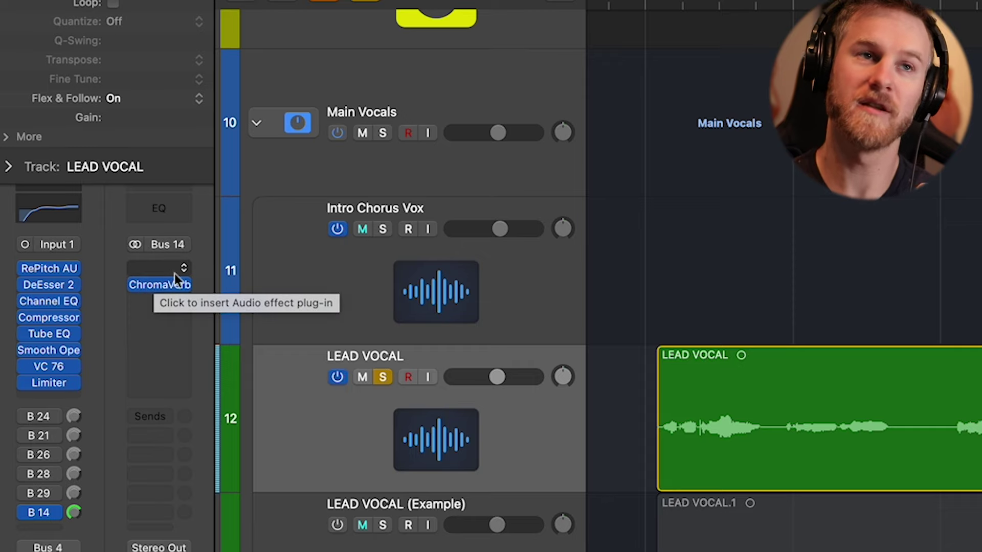
Step: Insert DeEsser 2 before ChromaVerb on Aux 19 with the Male Vocal - Wide Band preset, -28.3 dB threshold and 7.0 dB max reduction
click(165, 272)
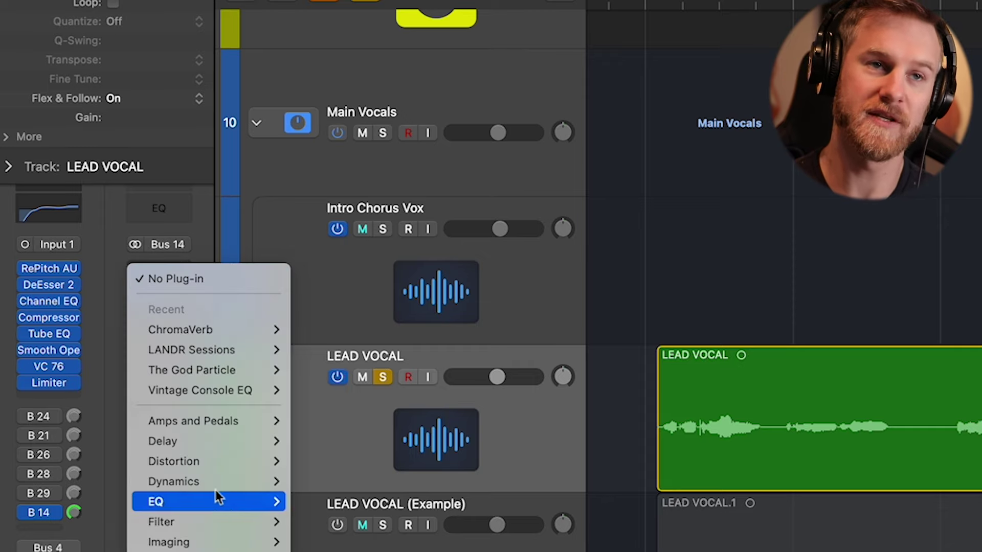
mouse_move(220, 483)
mouse_move(358, 522)
click(448, 524)
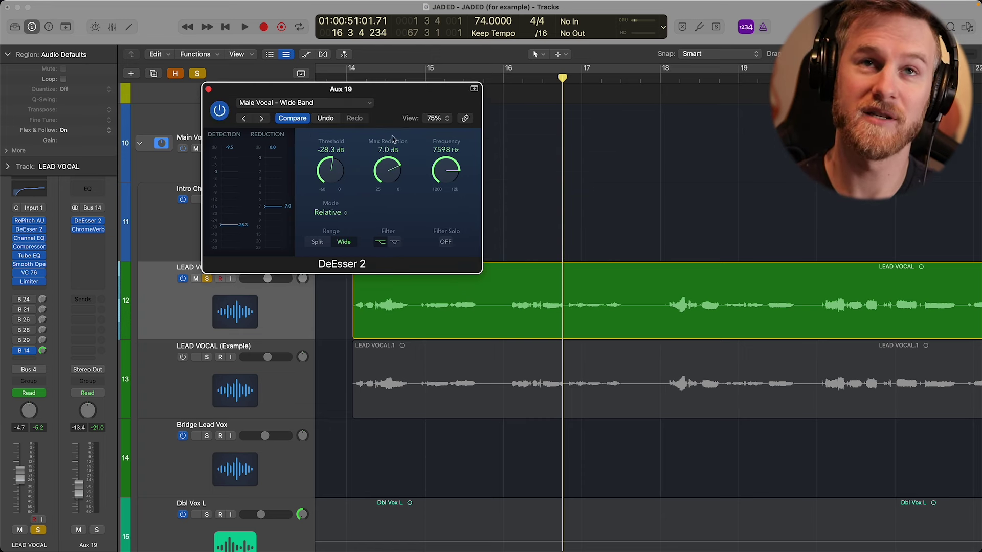
drag(393, 106, 251, 99)
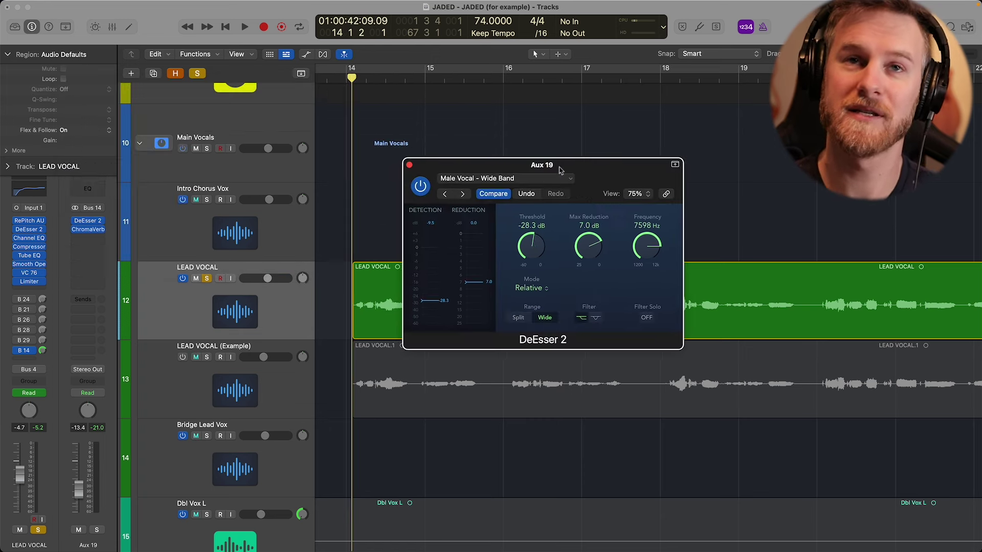
drag(469, 167, 596, 104)
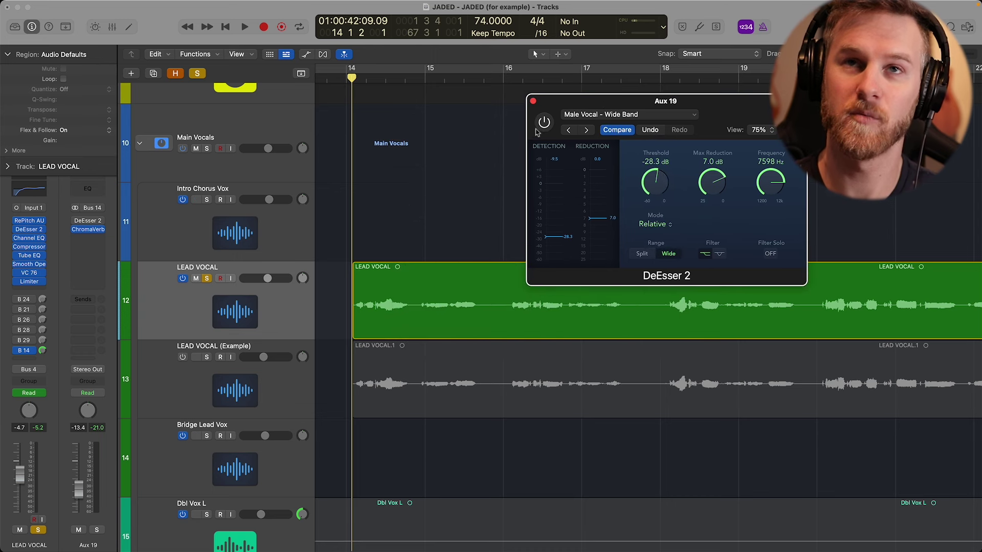
Step: Compare the soloed vocal's reverb with DeEsser 2 bypassed and active during playback, leaving it active
key(space)
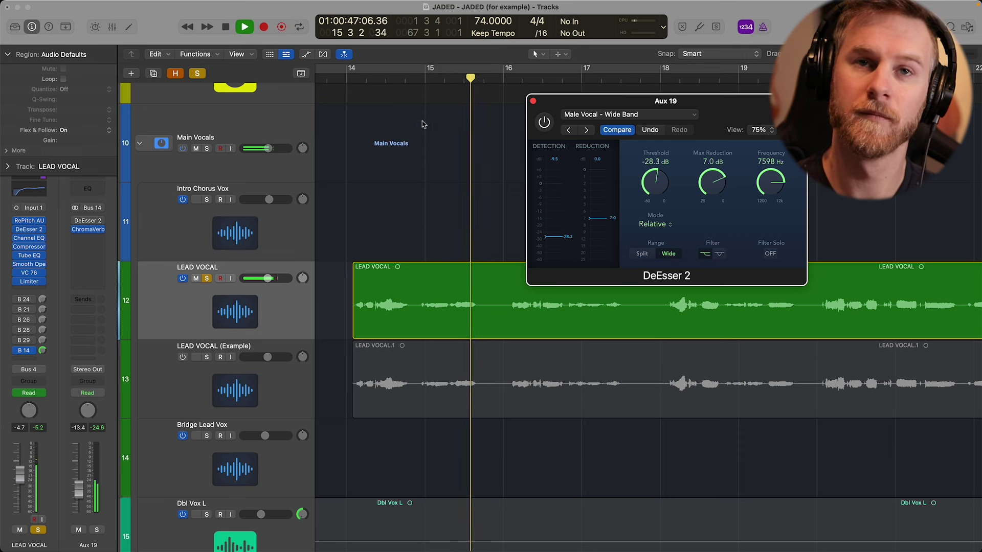
key(space)
click(544, 122)
key(space)
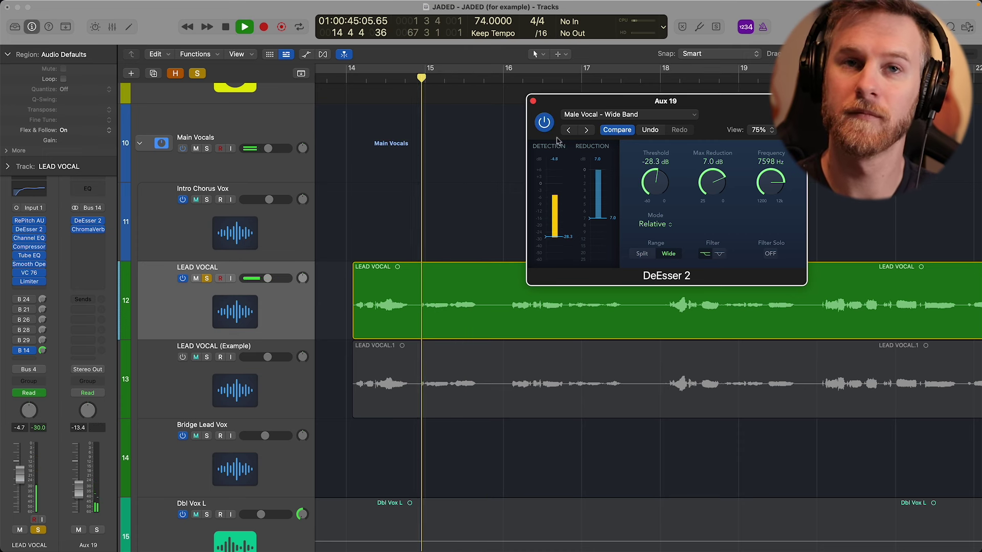
key(space)
click(429, 87)
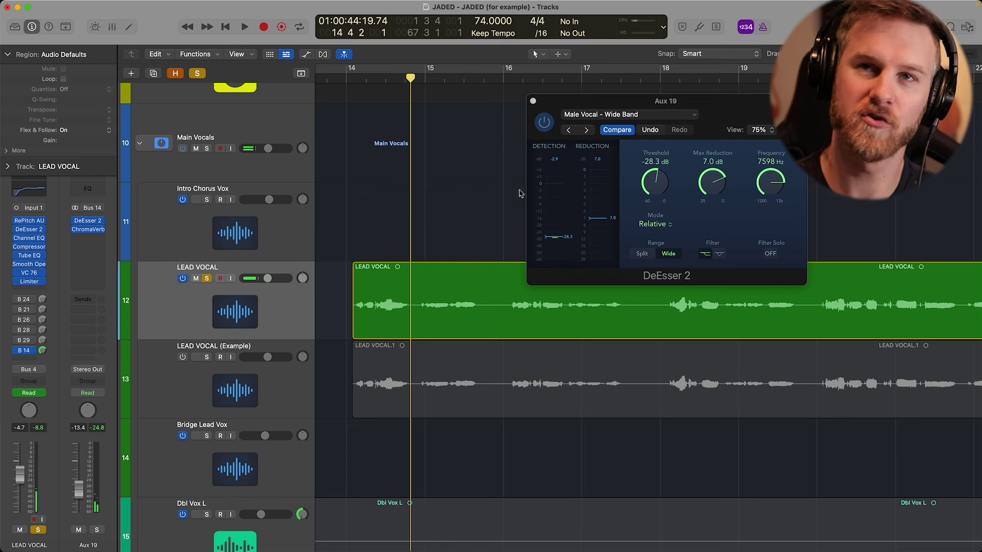
click(544, 123)
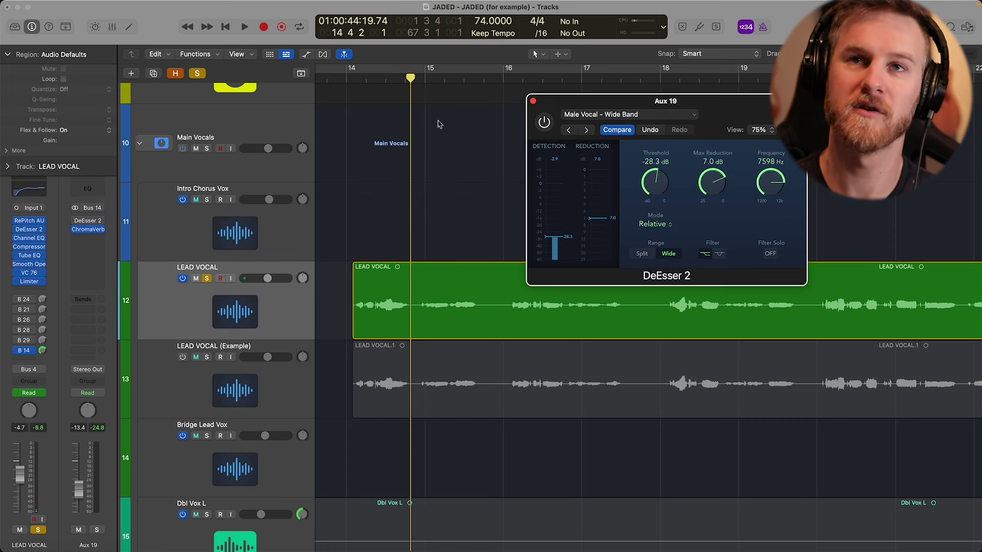
key(space)
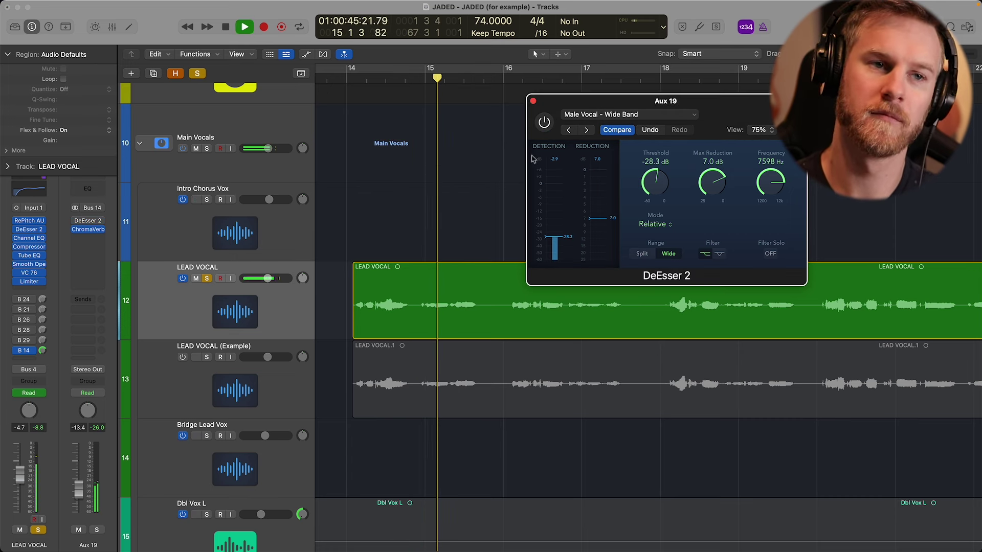
key(space)
click(547, 127)
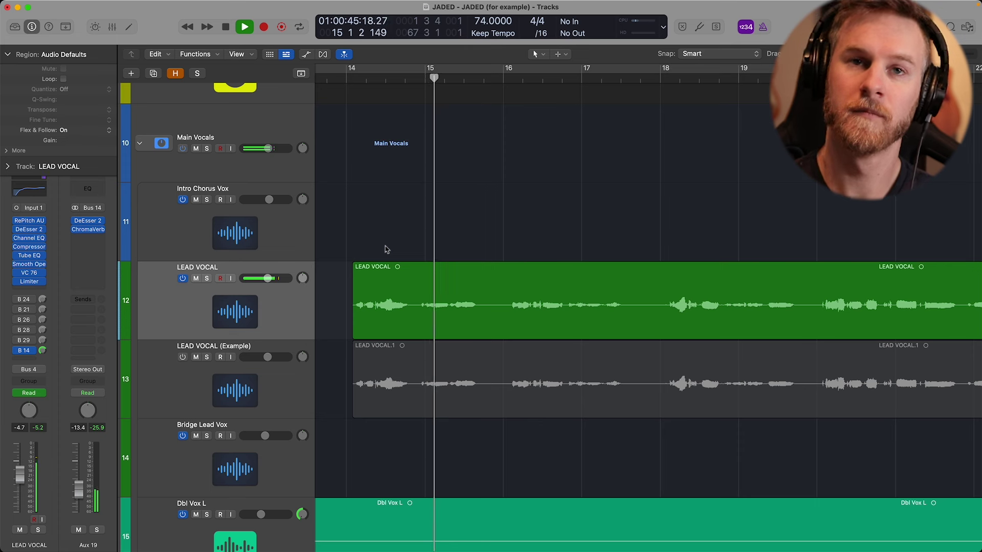
Step: Play the passage from bar 14 in the full mix, comparing the reverb with DeEsser 2 off and on
key(space)
click(346, 81)
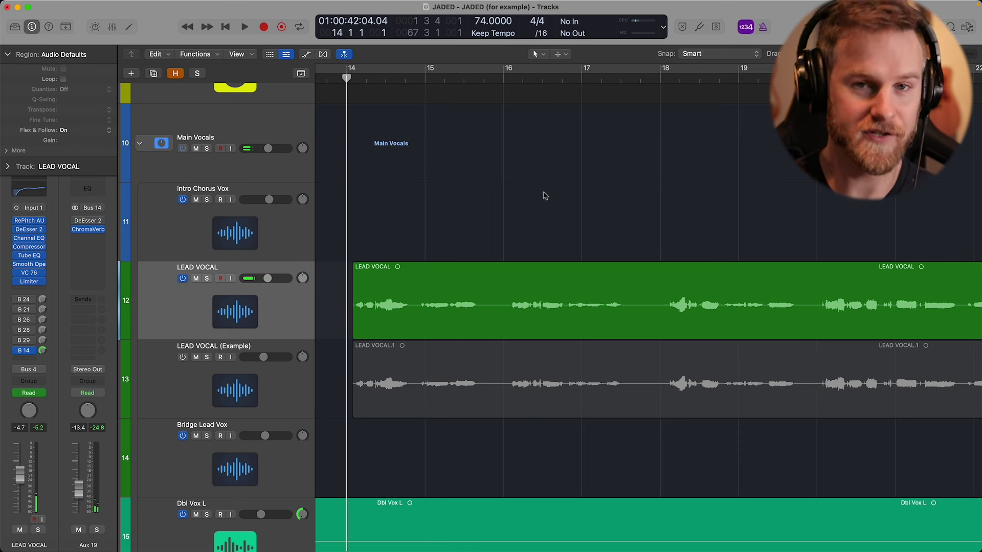
key(space)
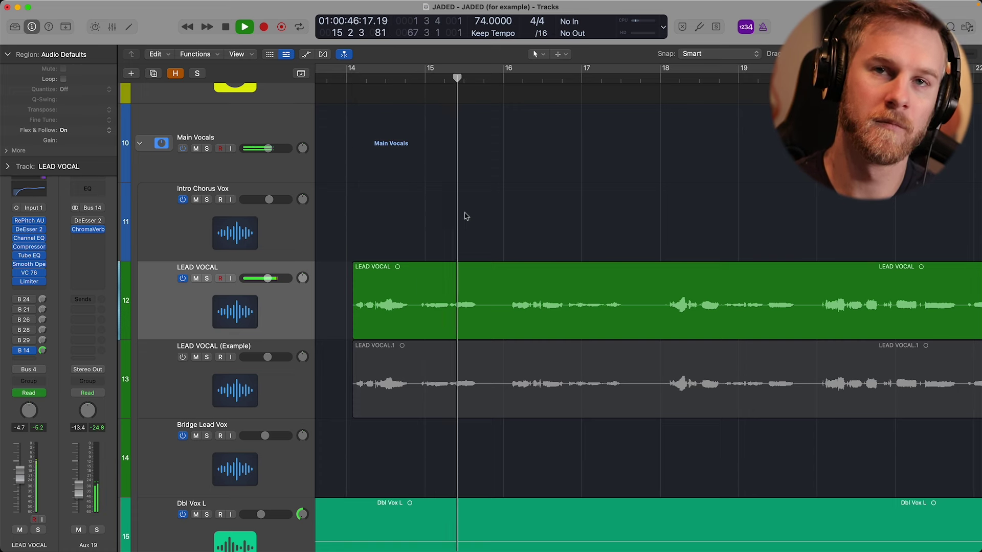
key(space)
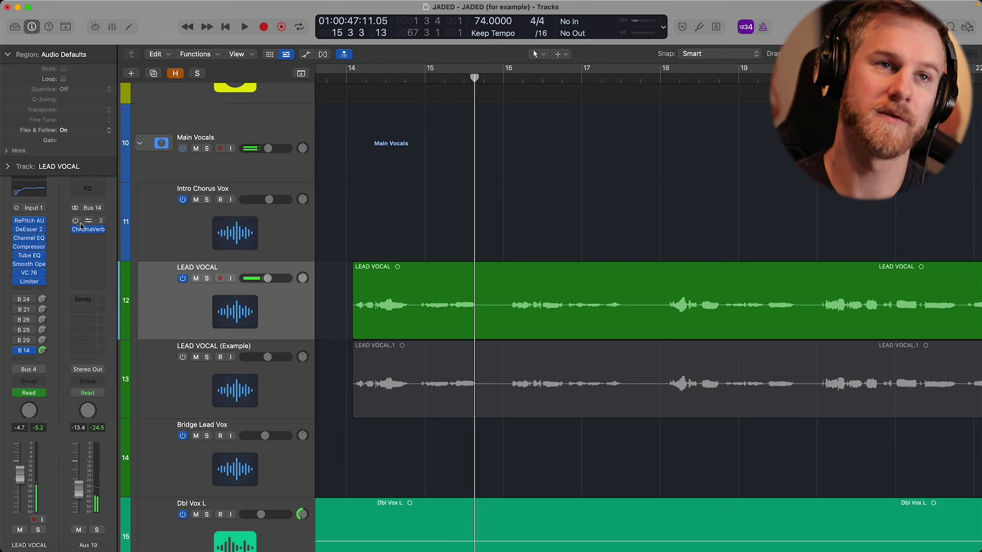
key(y)
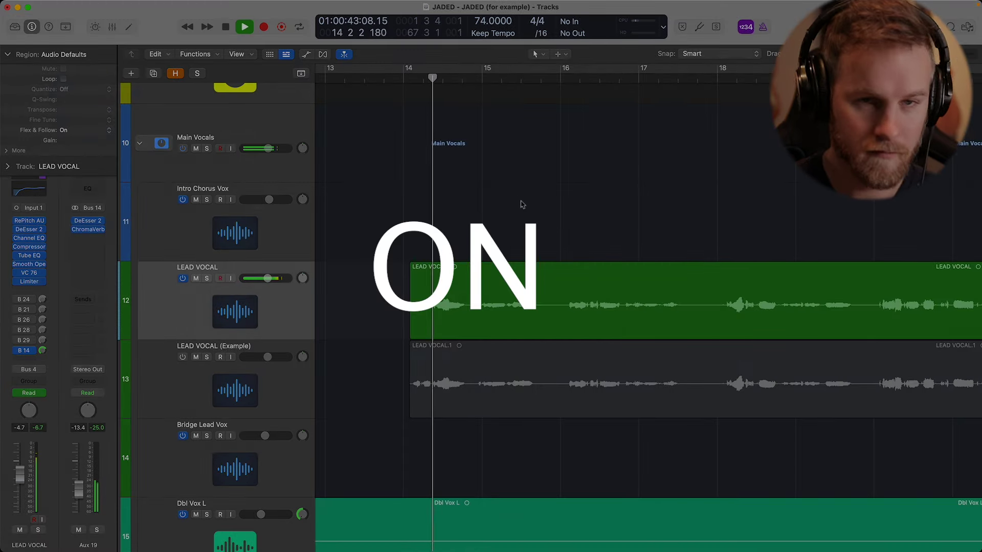
scroll(448, 237, down, 1)
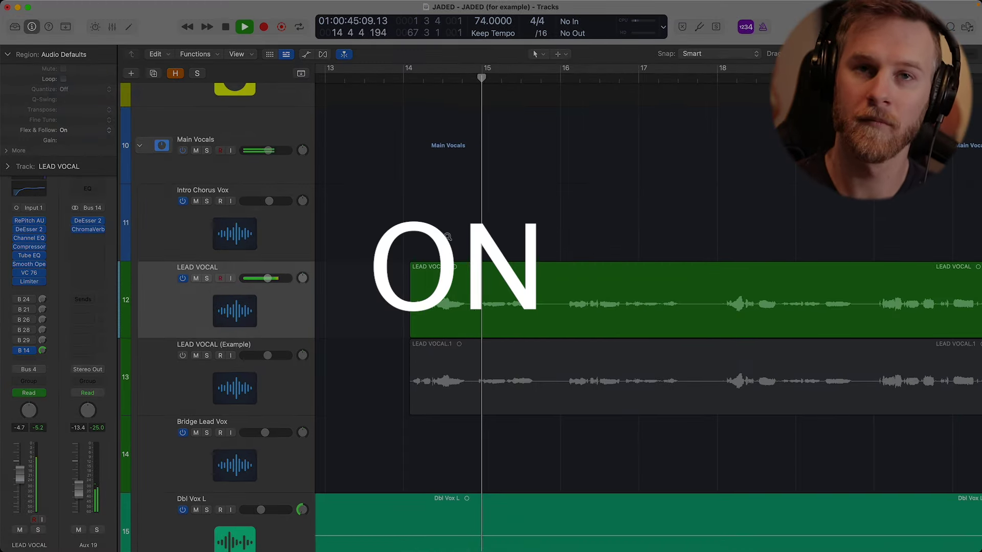
scroll(448, 237, down, 2)
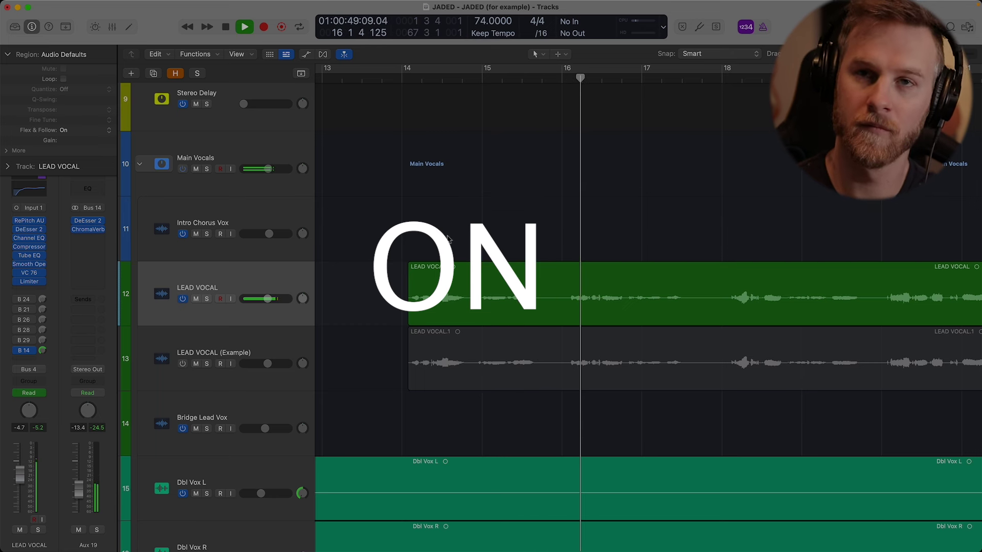
click(77, 221)
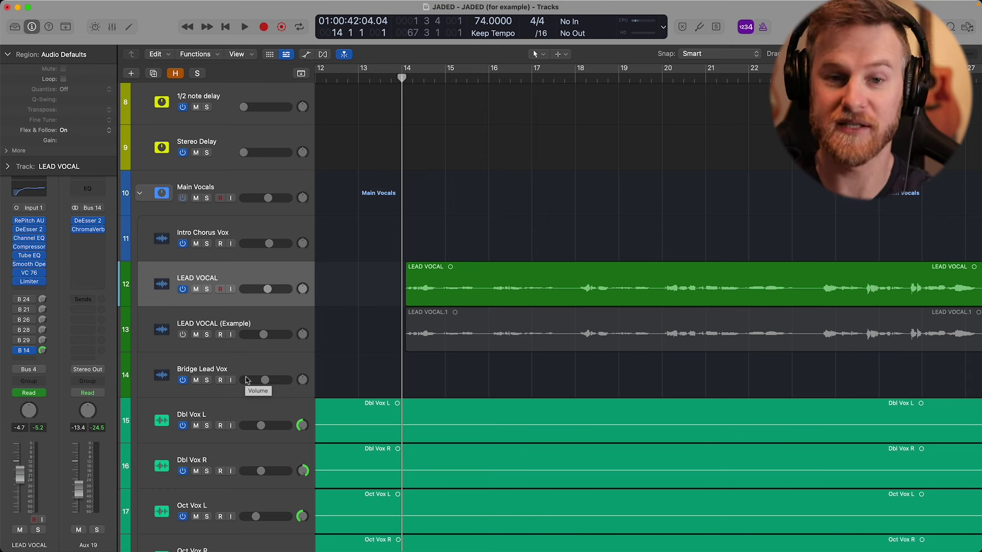
Step: Bypass the Bus 14 send on LEAD VOCAL and enable its sends to Buses 24, 21, 26, 28 and 29
click(16, 351)
click(16, 309)
click(16, 299)
click(16, 320)
click(16, 330)
click(16, 340)
Step: Show the Valhalla aux channel fed by Bus 24 and inspect its reverb plug-in
click(42, 299)
click(87, 228)
click(88, 221)
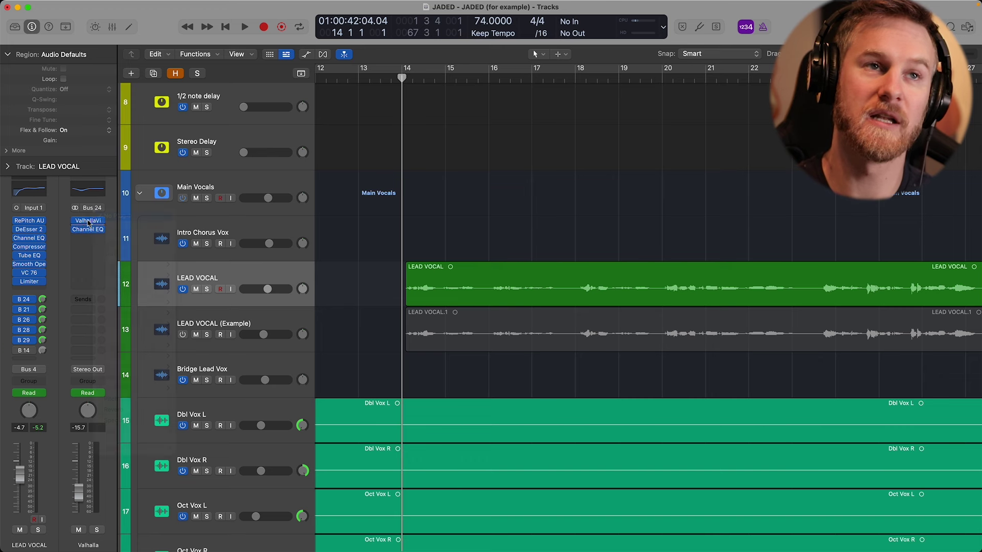
click(88, 221)
click(312, 133)
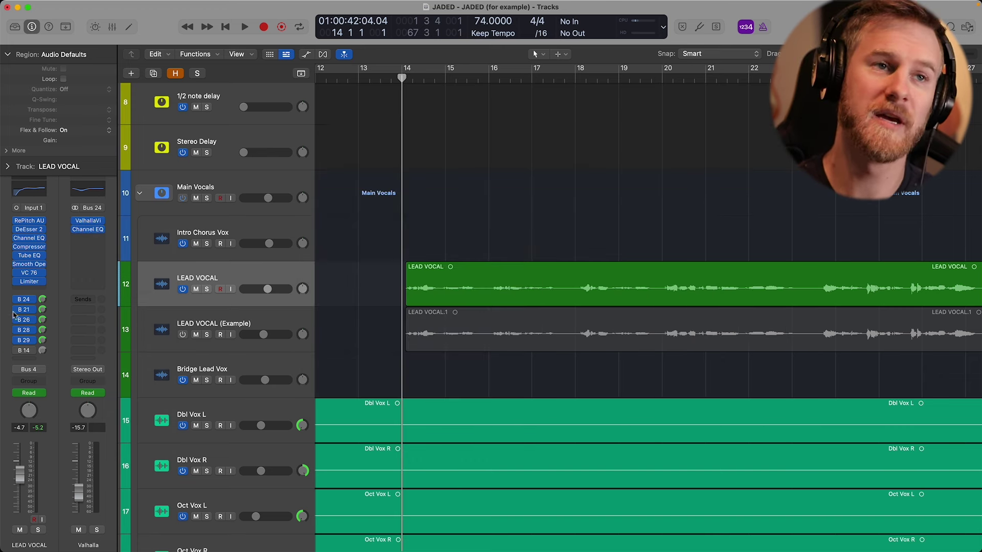
Step: Show the Room Vox aux channel fed by Bus 21 and inspect its ChromaVerb settings
click(43, 310)
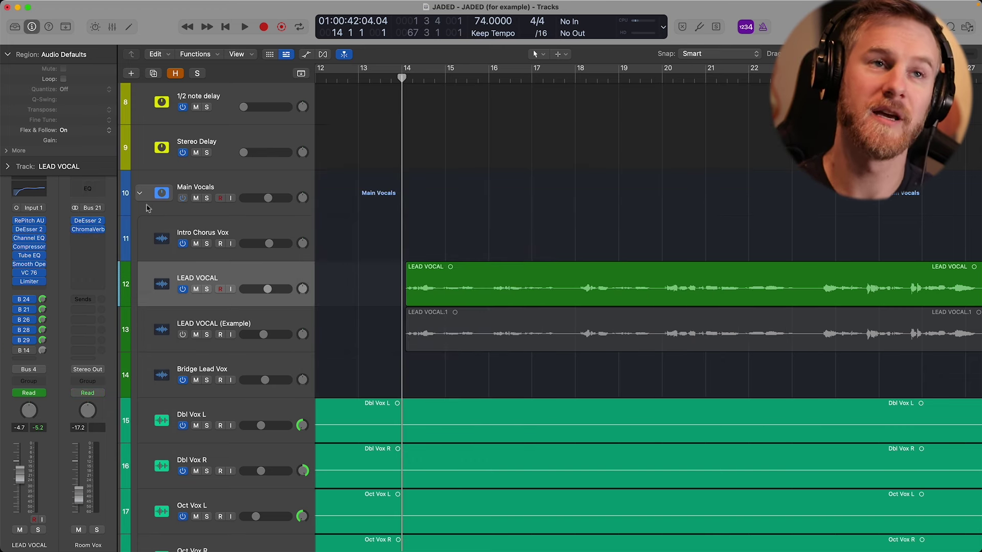
click(88, 229)
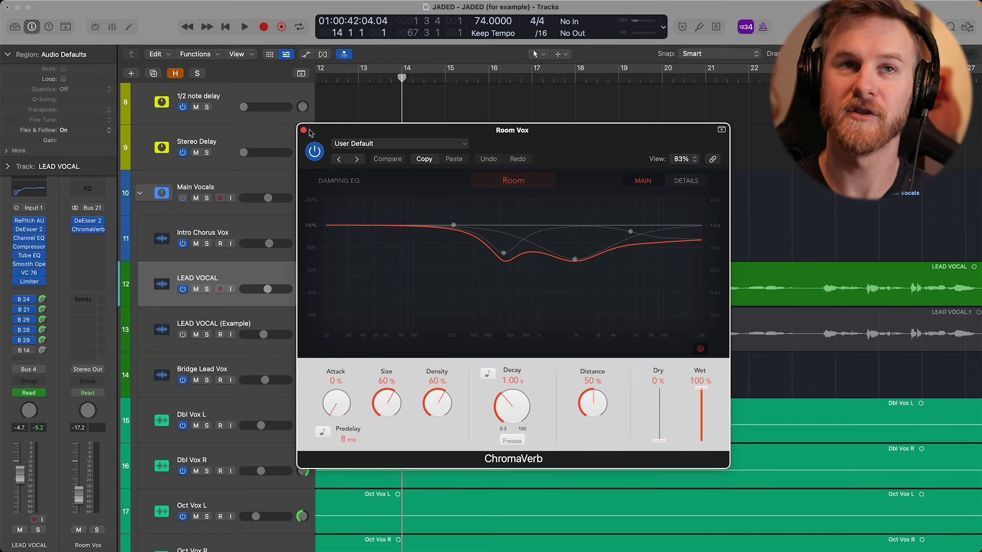
click(304, 132)
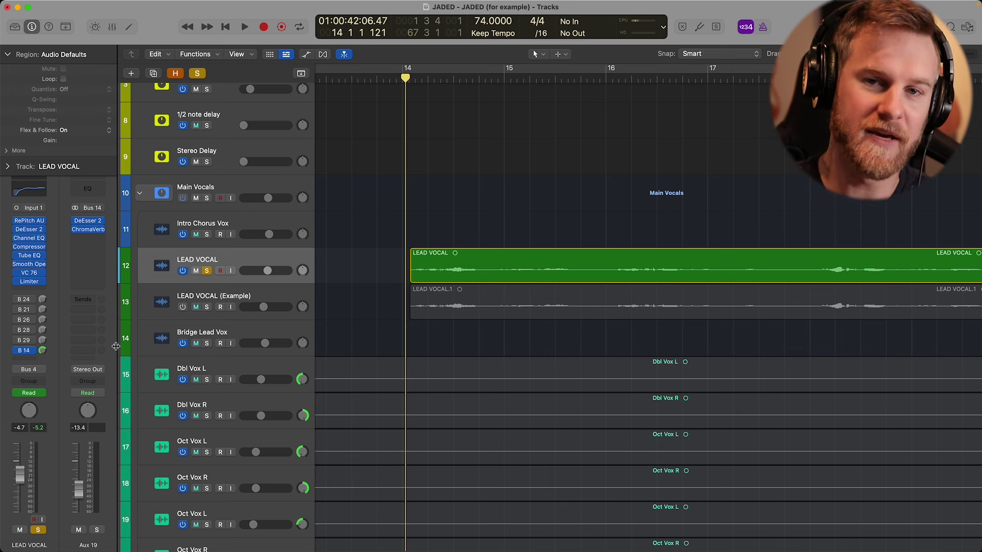
Step: Add a send to Bus 15 at 0.0 dB in the free send slot on LEAD VOCAL
click(40, 360)
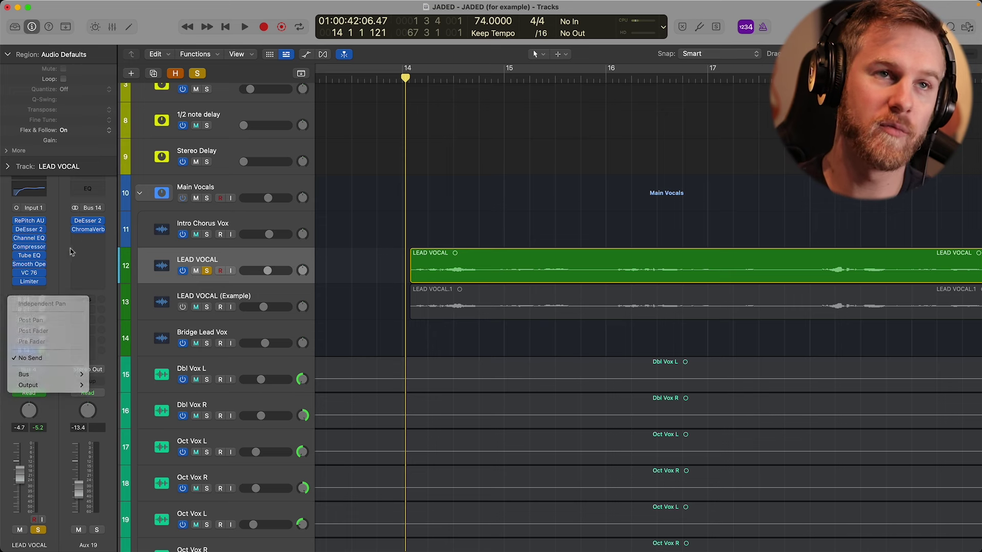
click(30, 359)
mouse_move(30, 375)
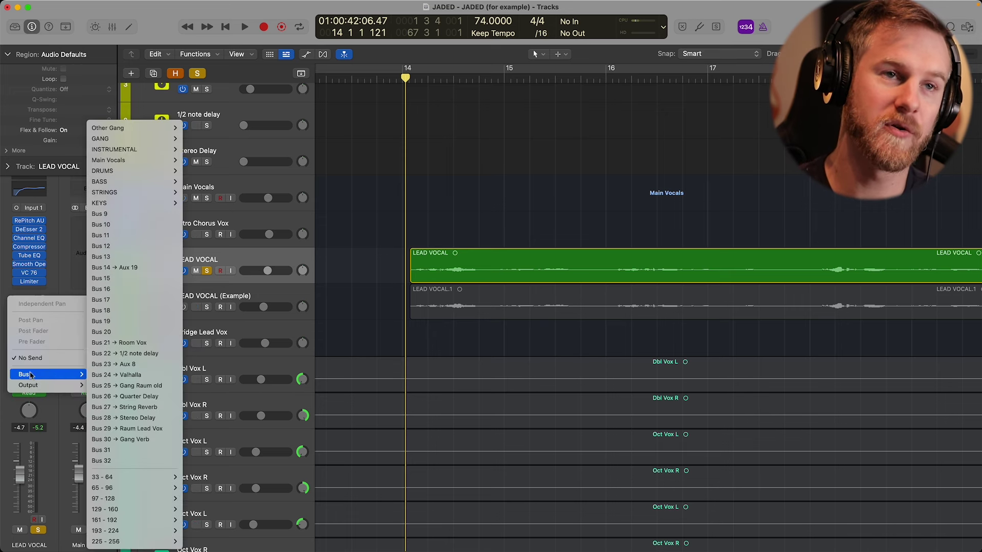
click(107, 278)
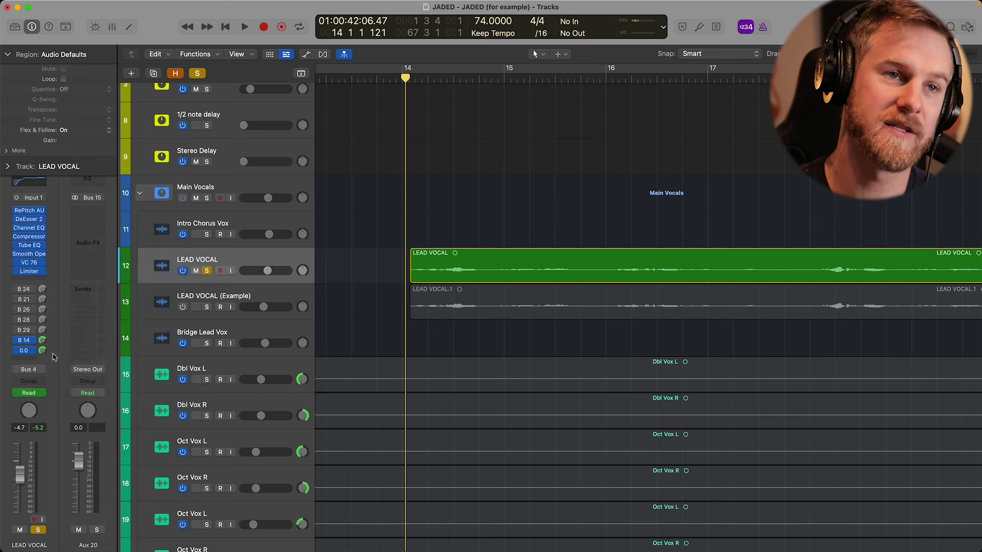
Step: Insert DeEsser 2 on the Bus 15 aux and load its Male Vocal - Wide Band preset
click(87, 232)
click(110, 242)
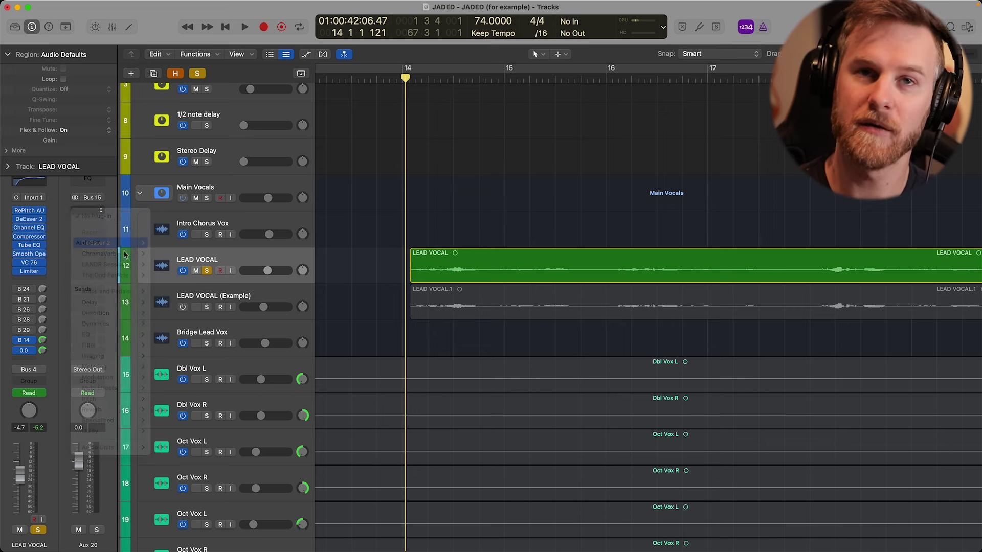
click(373, 152)
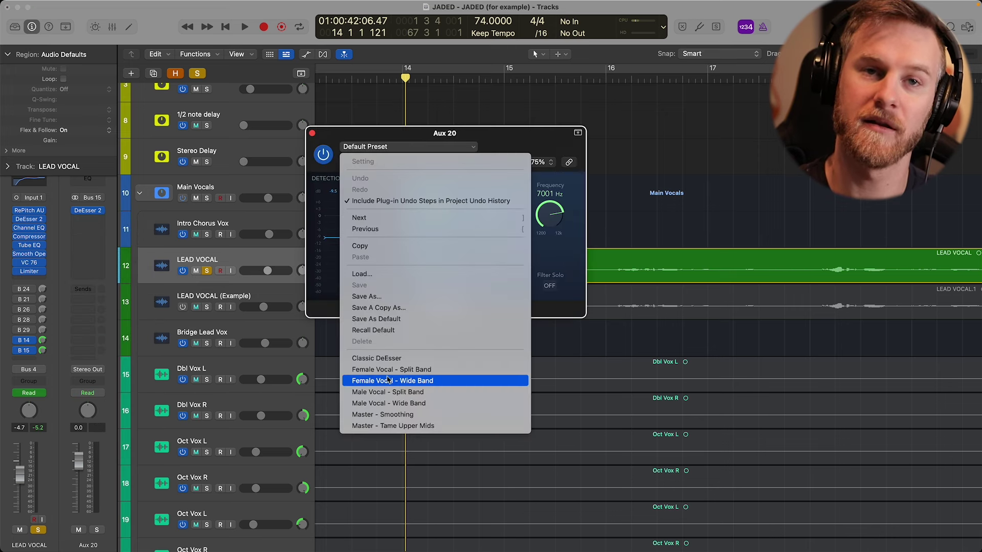
click(394, 404)
click(312, 133)
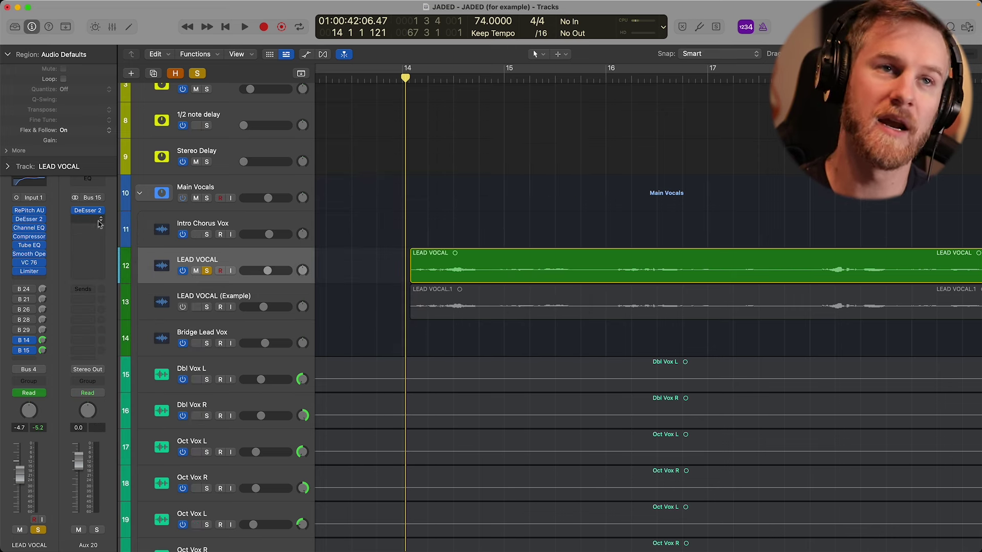
Step: Insert ValhallaVintageVerb after DeEsser 2 on the Bus 15 aux and lower that aux's fader
click(87, 221)
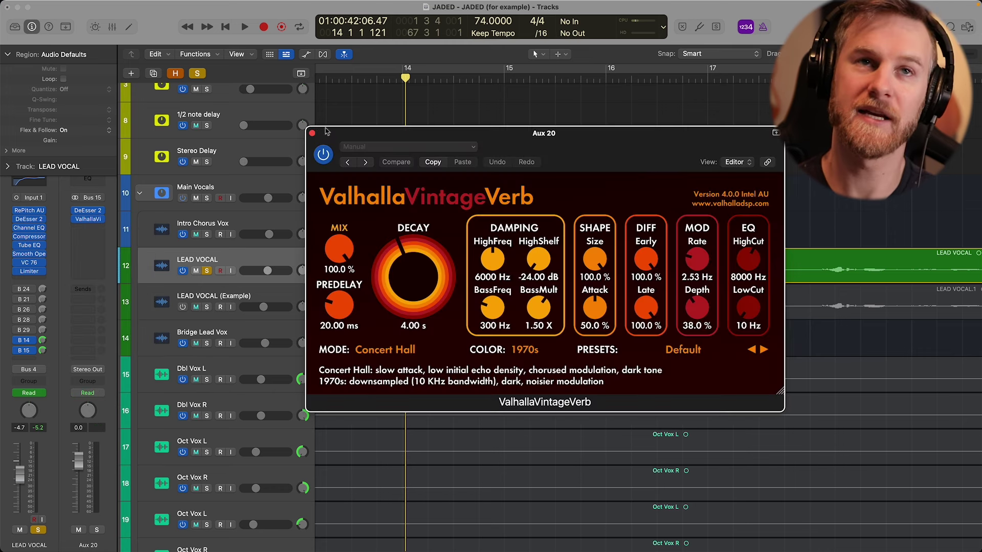
key(super+w)
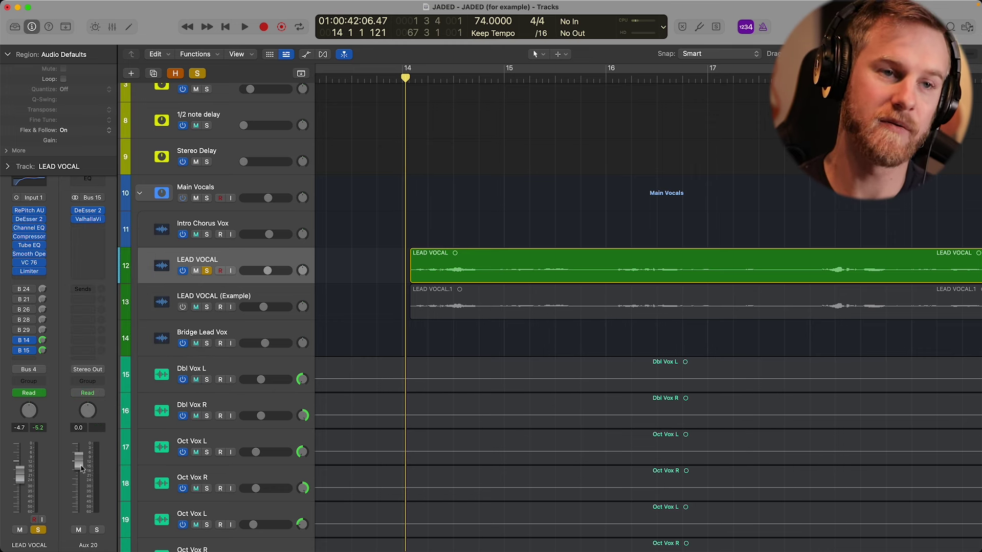
drag(82, 468, 80, 489)
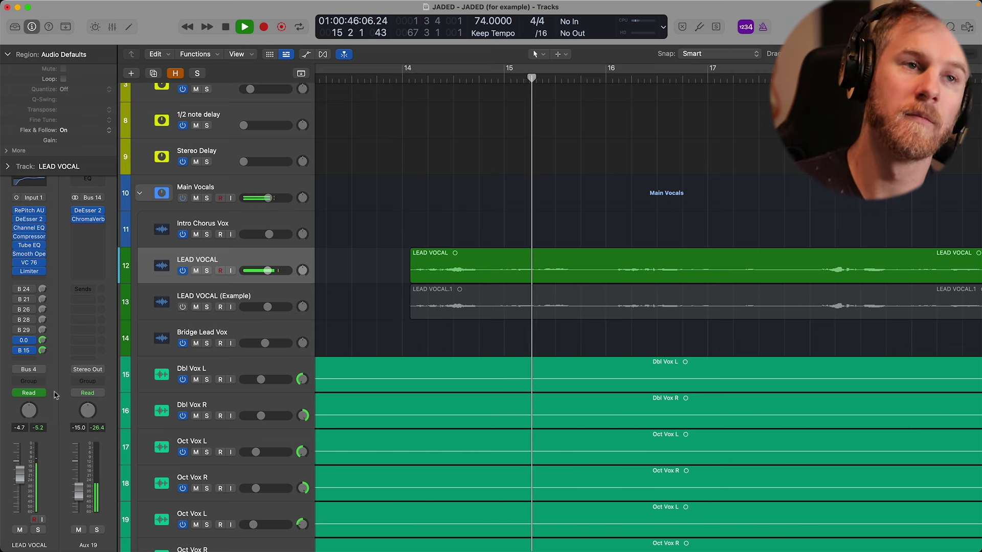
Step: Play the full mix from bar 14 with only the Bus 15 reverb send active, showing the Bus 15 aux channel
key(space)
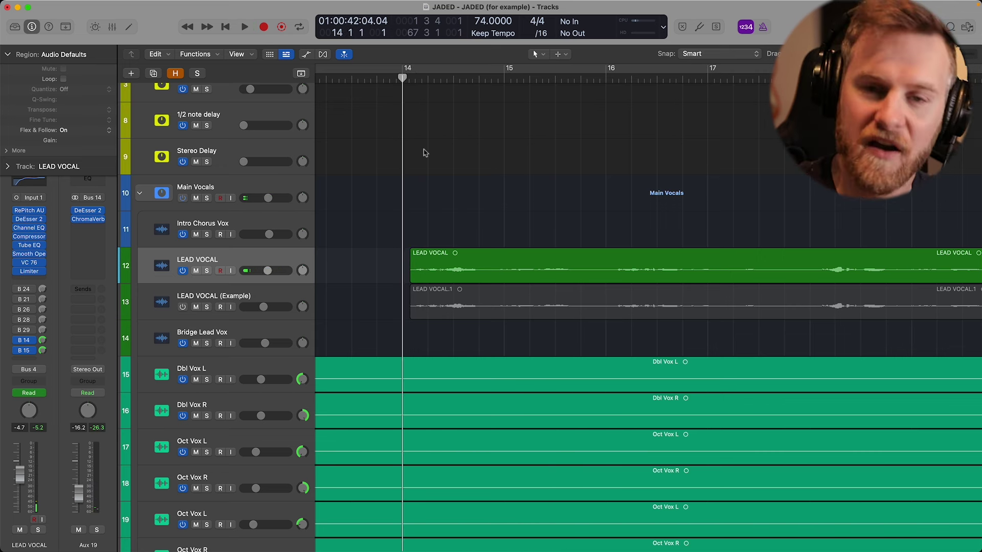
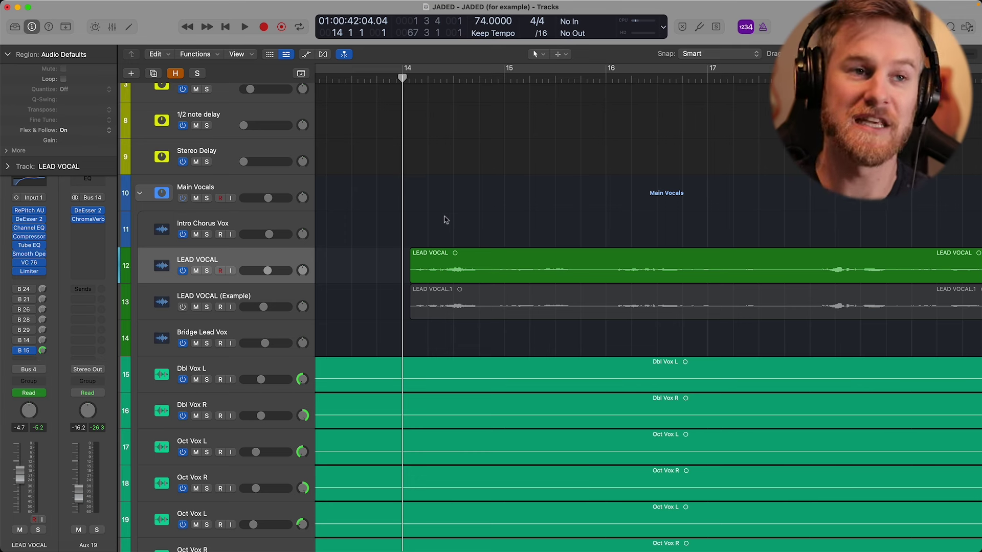
key(space)
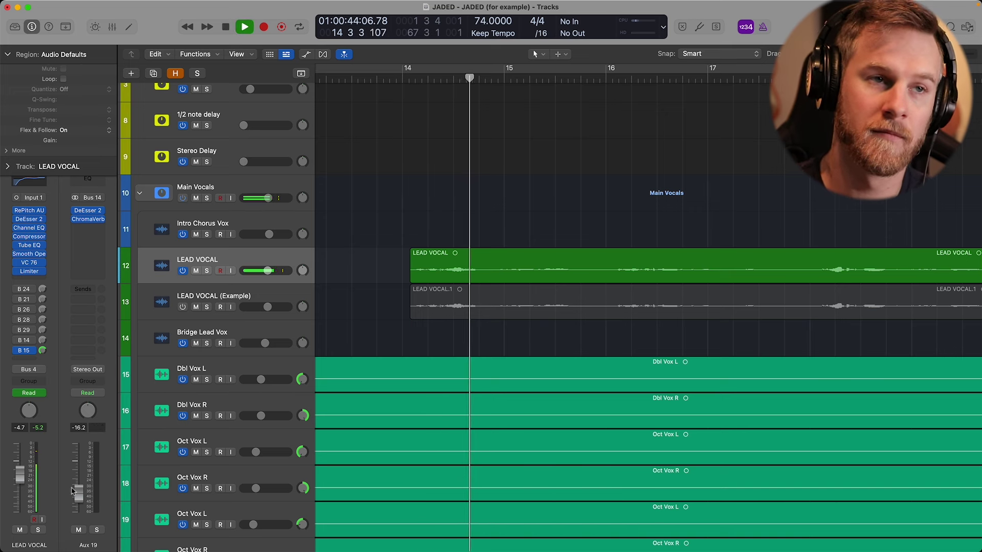
click(43, 350)
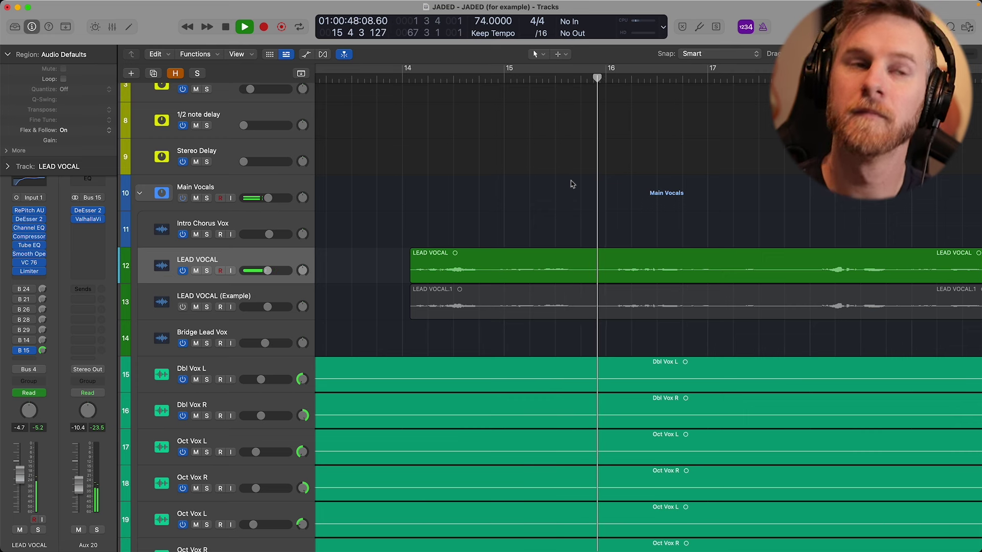
key(space)
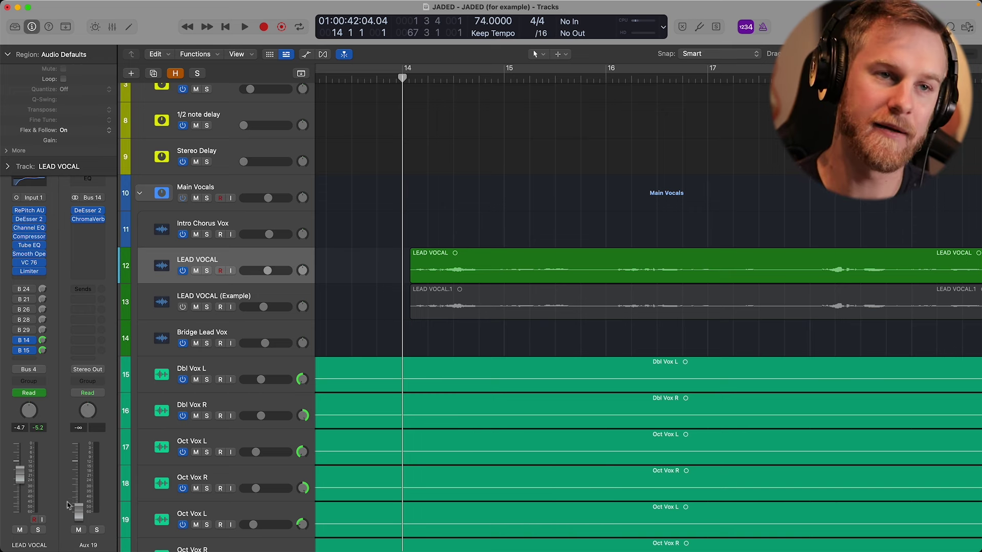
Step: Raise the Bus 14 aux's fader to -15.8 dB and toggle that aux's mute during playback of both reverbs
drag(75, 507, 76, 490)
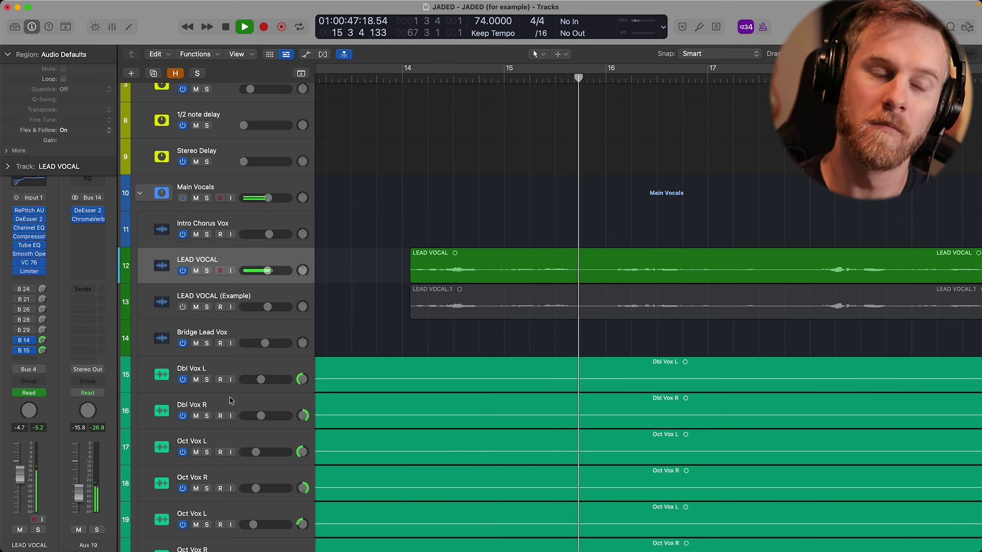
click(78, 531)
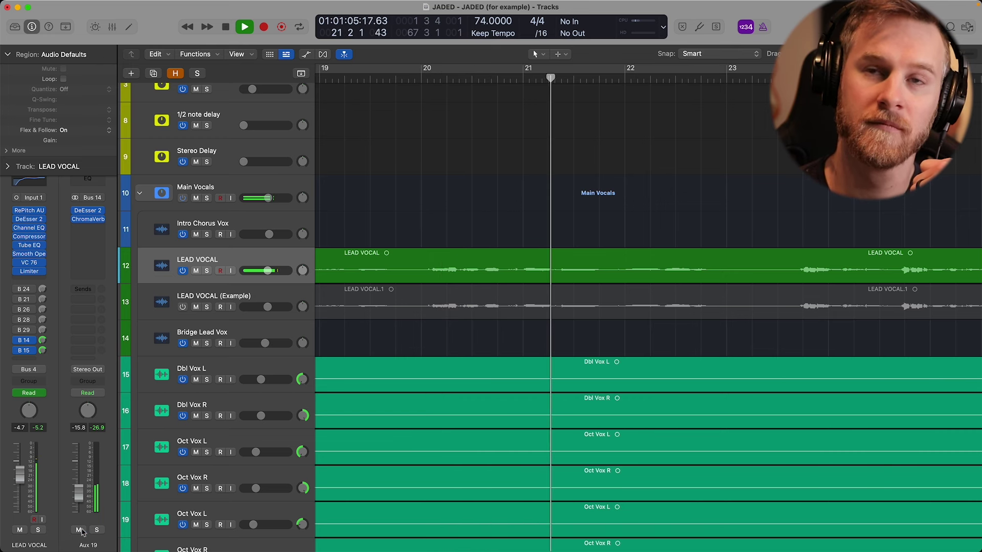
key(space)
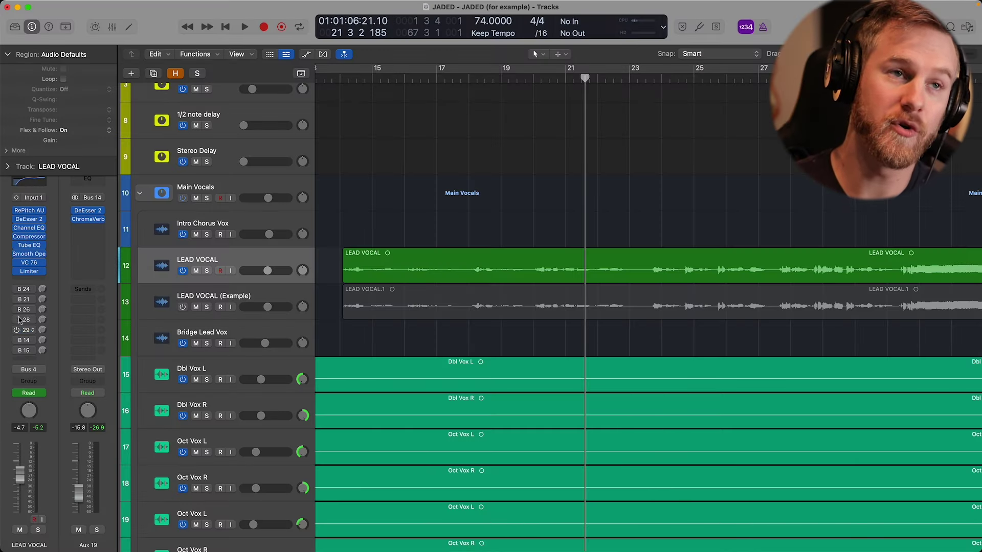
Step: Select the five effect aux tracks from Stereo Delay to Valhalla, show track automation and enlarge their volume curves
scroll(460, 184, down, 5)
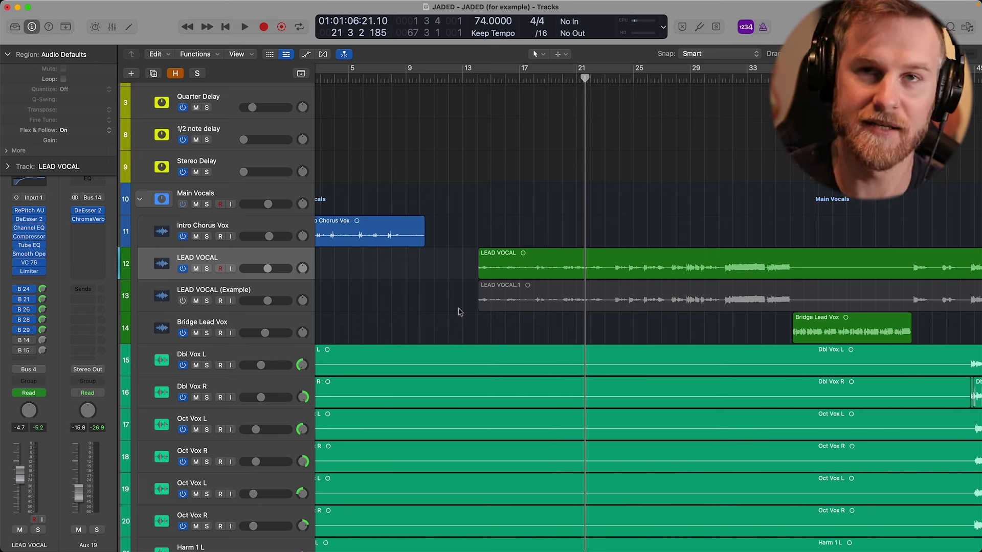
scroll(460, 312, up, 2)
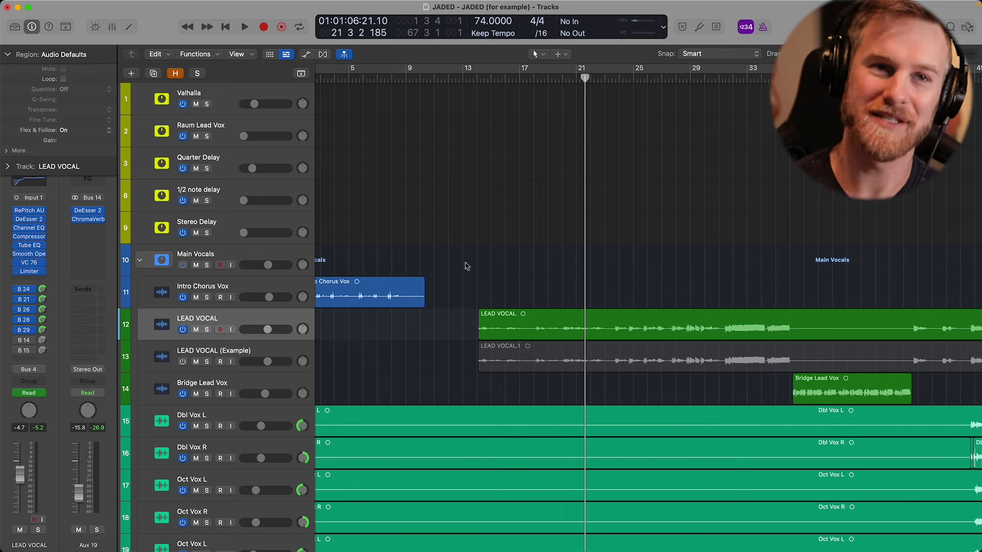
drag(225, 228, 213, 110)
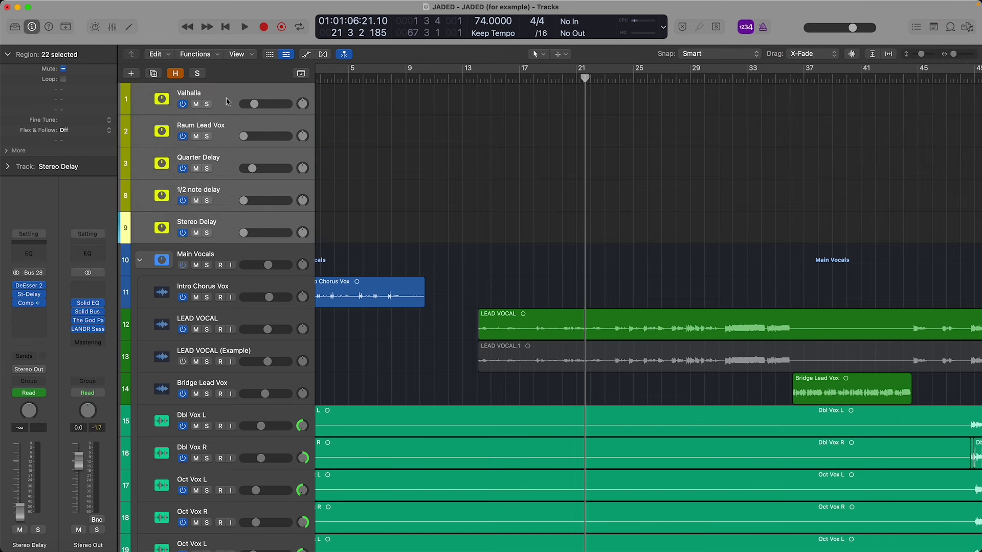
key(a)
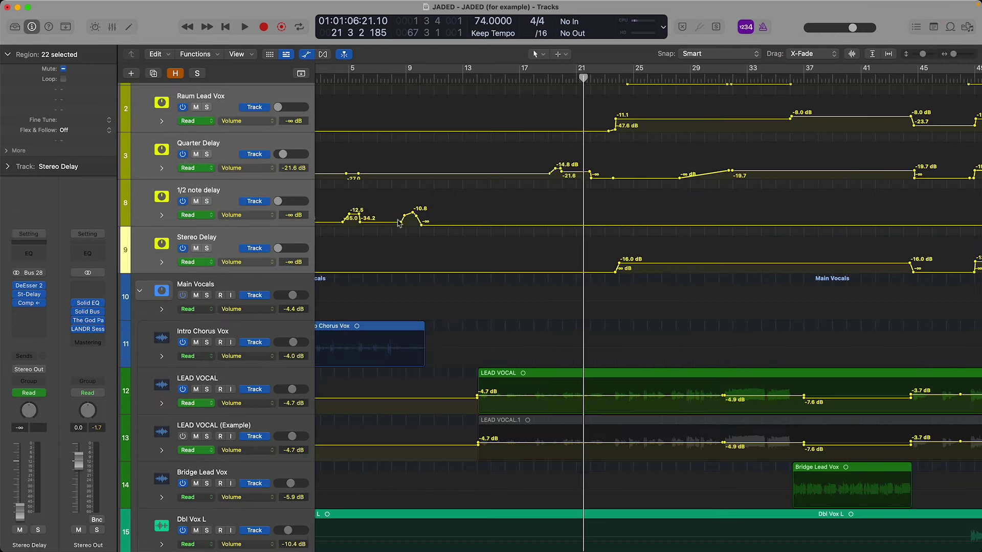
key(z)
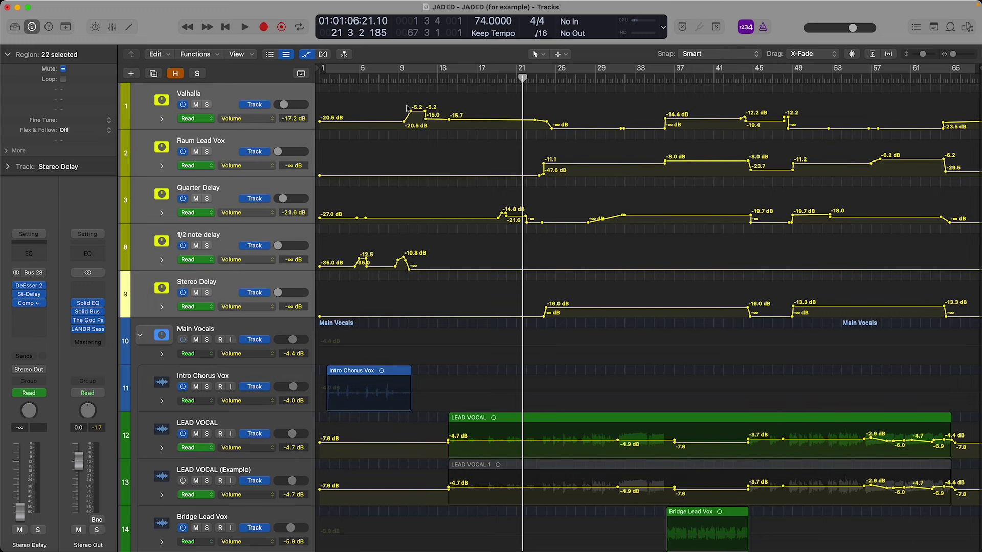
key(z)
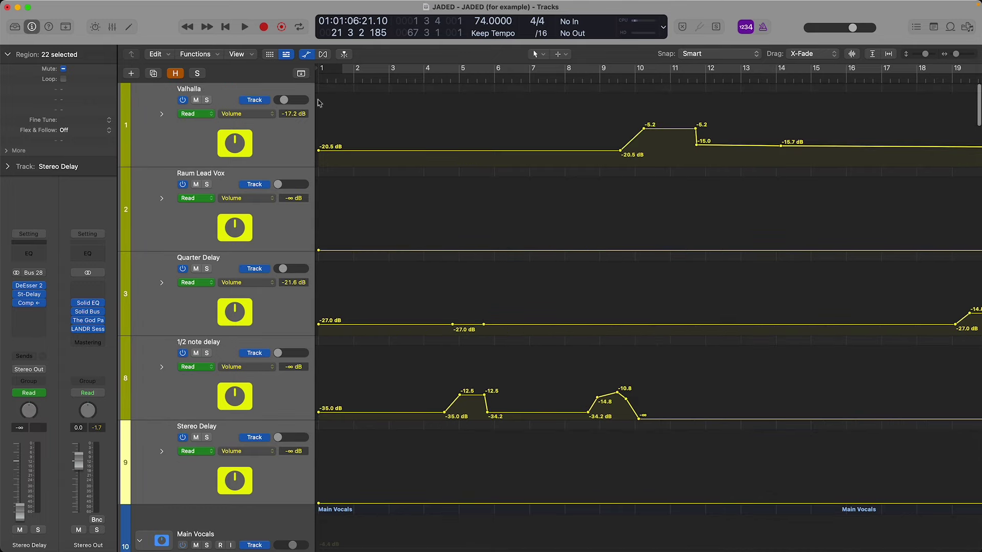
Step: Play the intro from bar 8 past bar 10, following the Valhalla and 1/2 note delay volume automation
drag(627, 86, 575, 100)
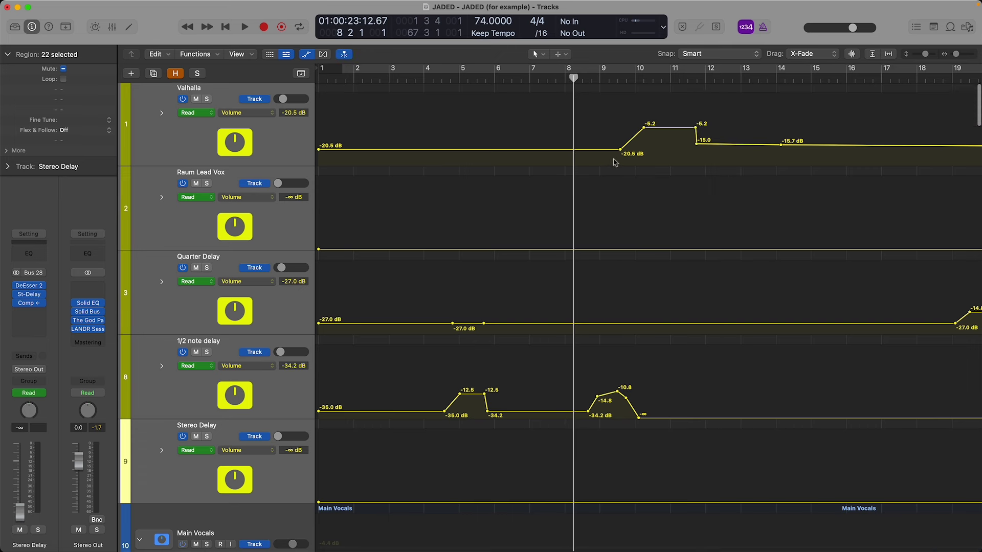
scroll(614, 160, down, 3)
key(space)
scroll(525, 119, up, 2)
scroll(588, 143, up, 5)
scroll(616, 160, up, 1)
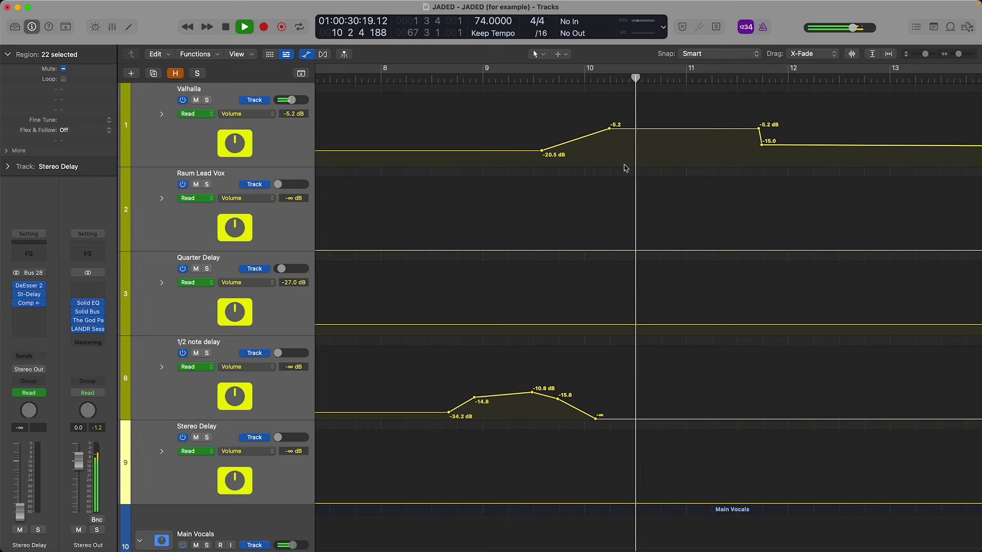
key(space)
Step: Mute the 1/2 note delay track and play the end of the Intro Chorus Vox from bar 9 without it
click(514, 378)
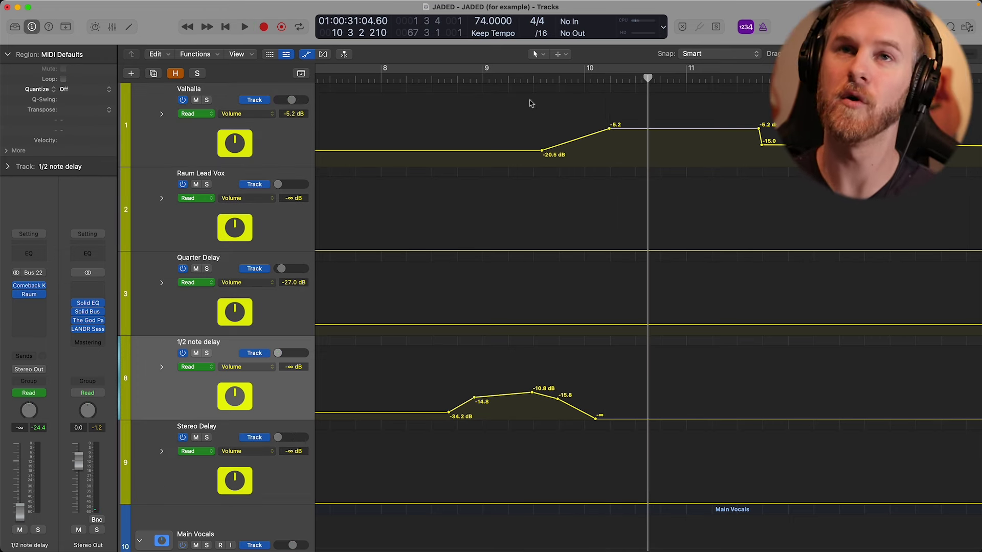
click(532, 77)
key(super+Up)
key(super+Left)
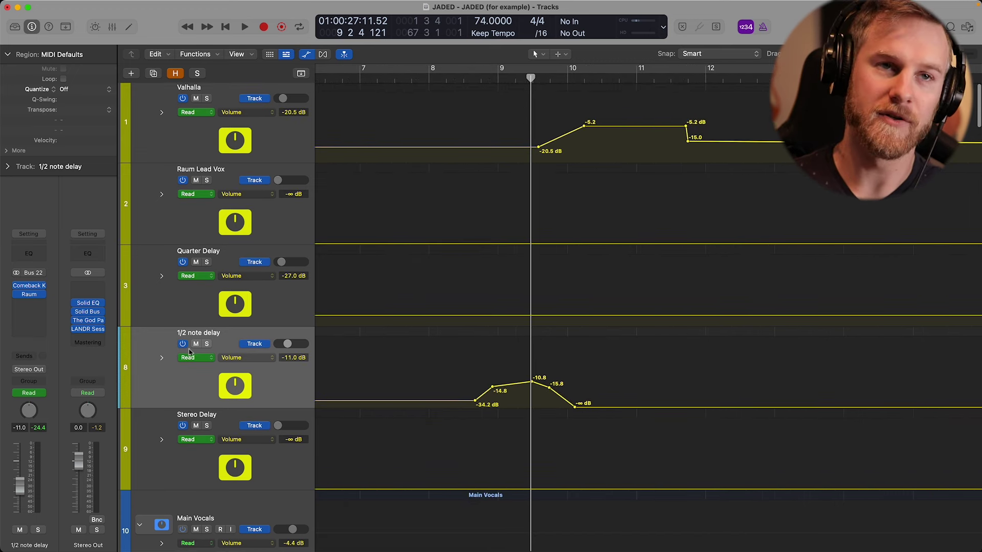
click(195, 343)
scroll(480, 278, down, 10)
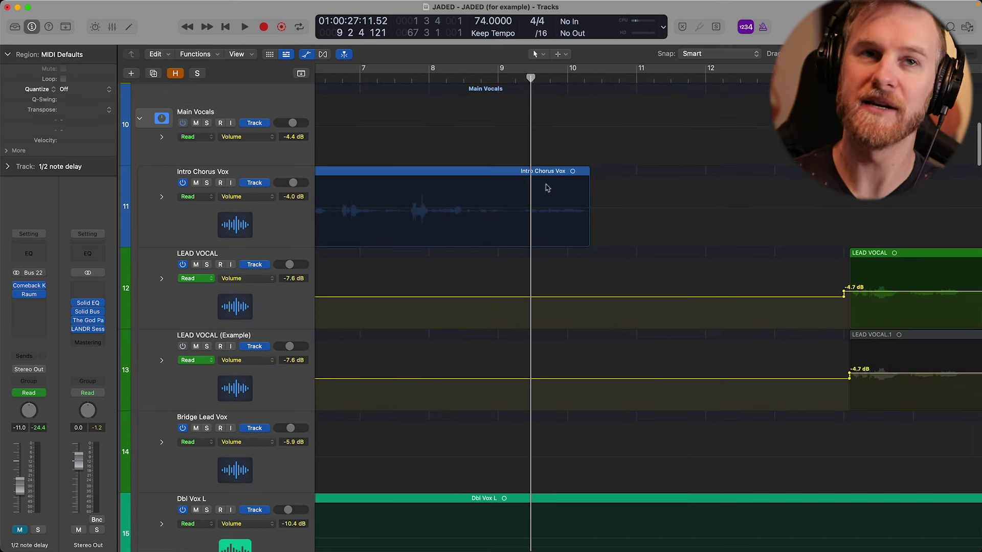
key(space)
scroll(550, 191, up, 8)
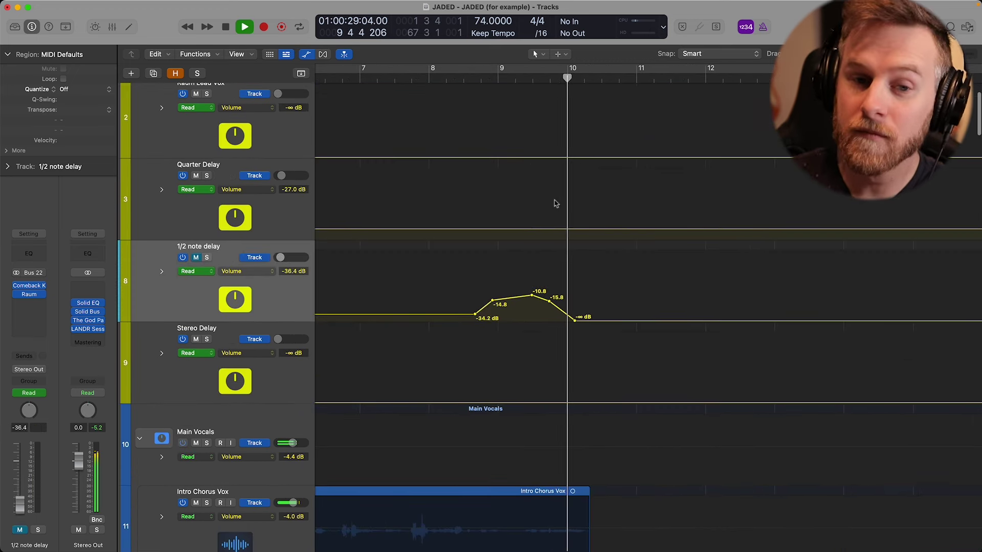
scroll(556, 203, up, 3)
key(space)
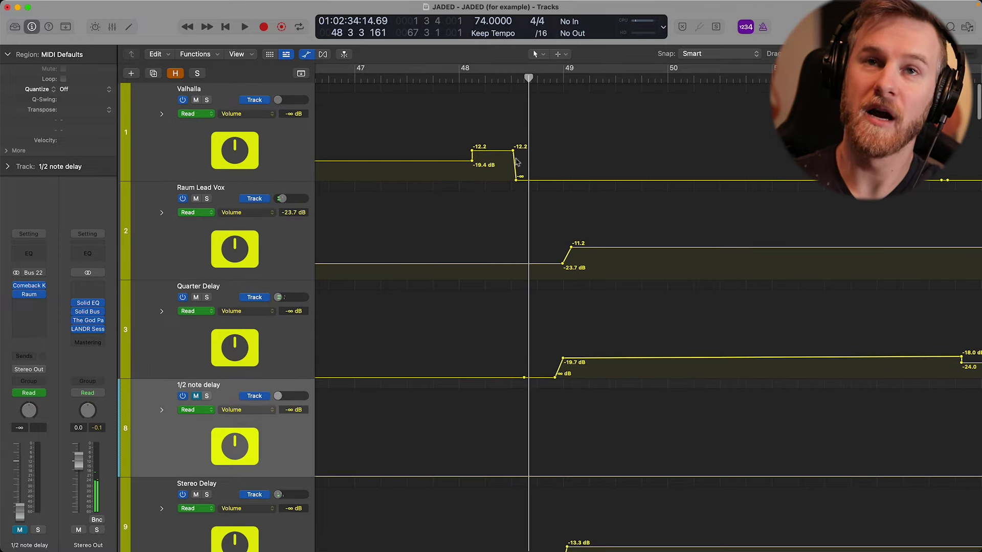
Step: Play from bar 48 into bar 49, following the Valhalla, Raum Lead Vox and Quarter Delay volume automation, and move the playhead to bar 56
drag(515, 175, 570, 163)
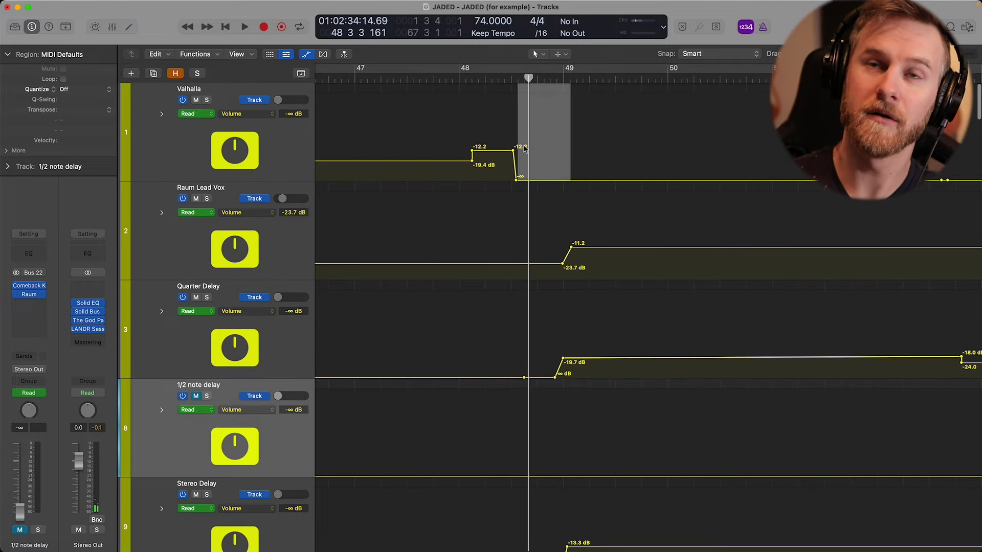
click(511, 80)
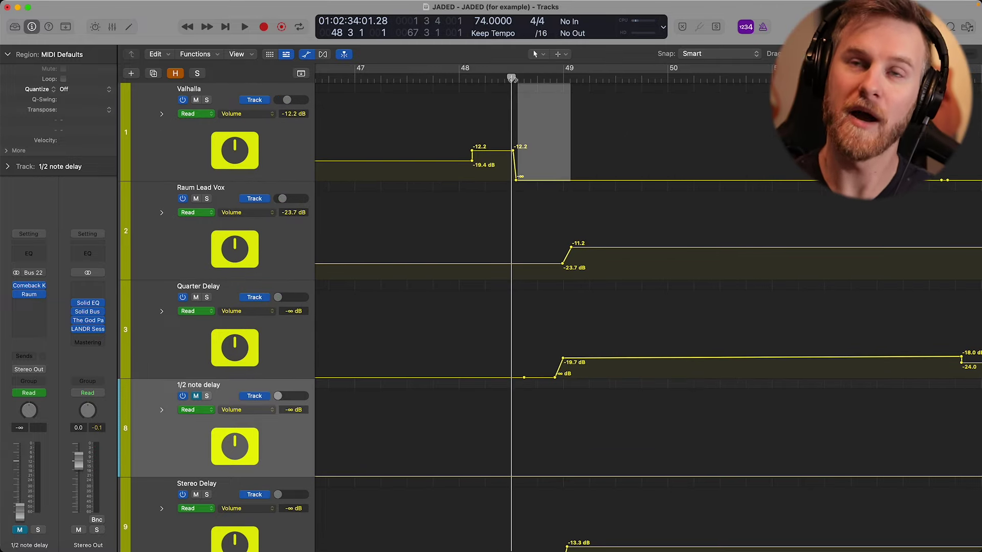
click(678, 137)
key(space)
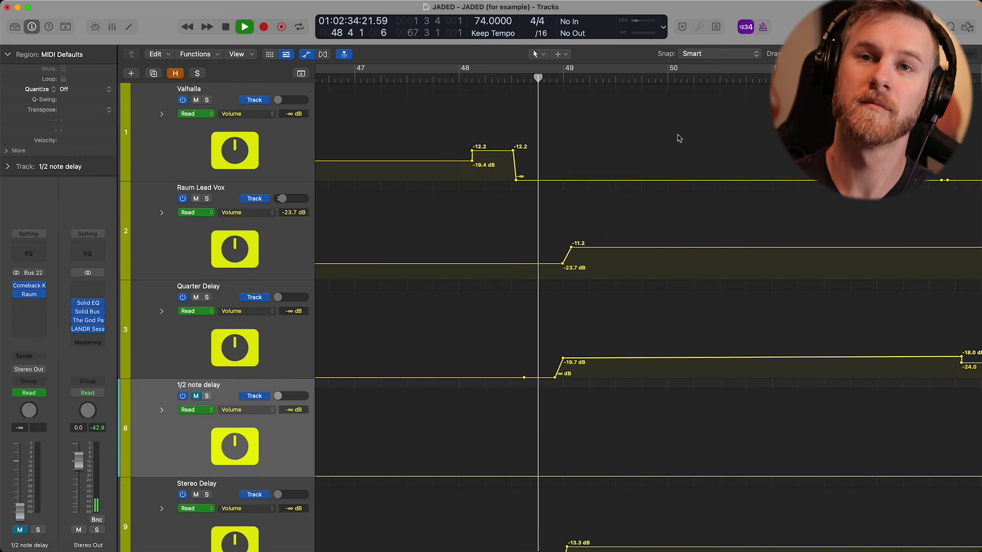
key(space)
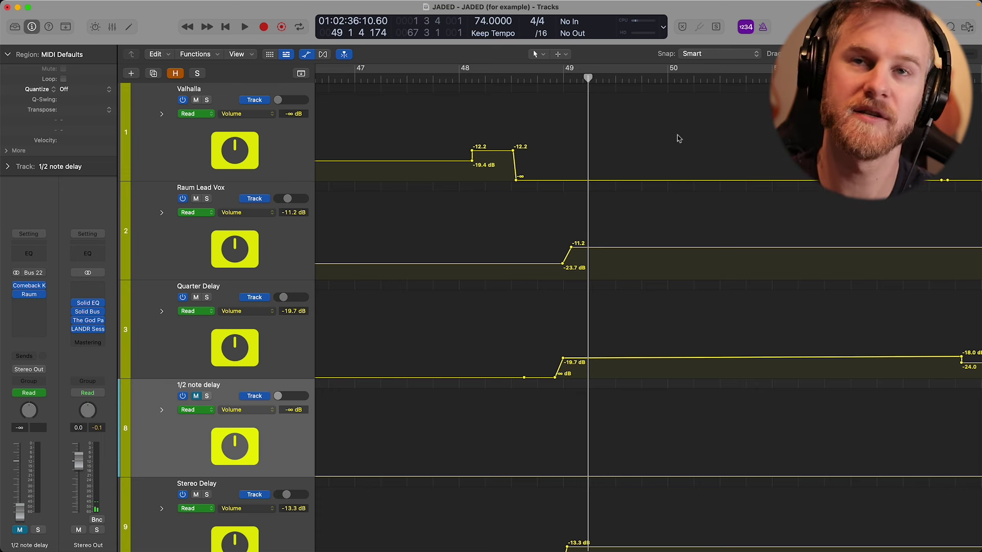
key(super+Left)
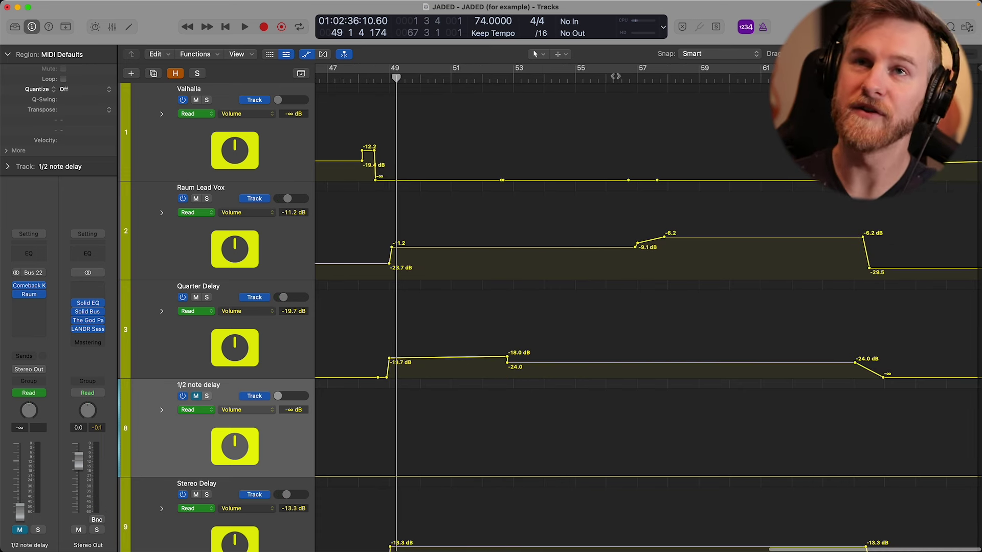
click(622, 78)
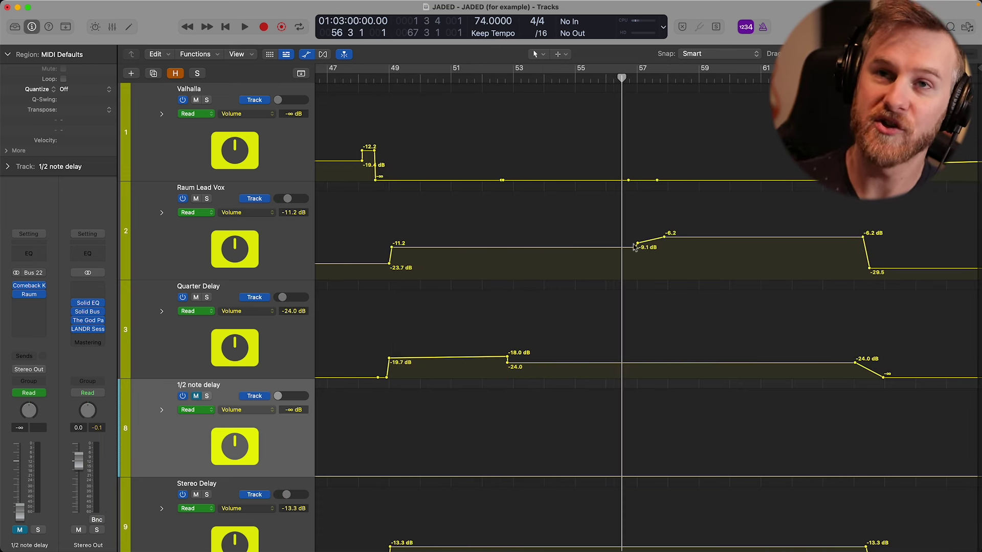
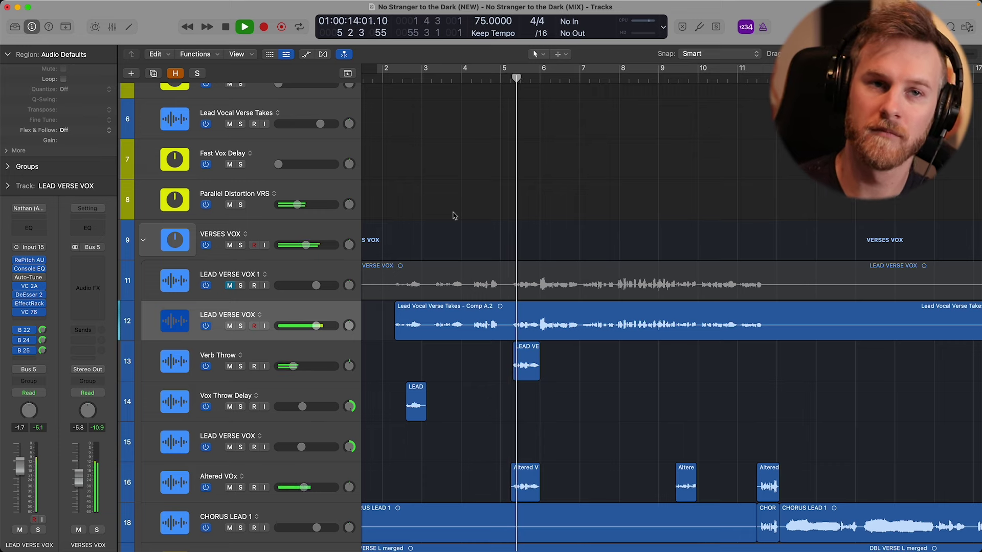
Step: Return to bar 2, show track automation for the song and select the Vox Valhalla aux fed by the lead verse vocal's Bus 22 send
key(space)
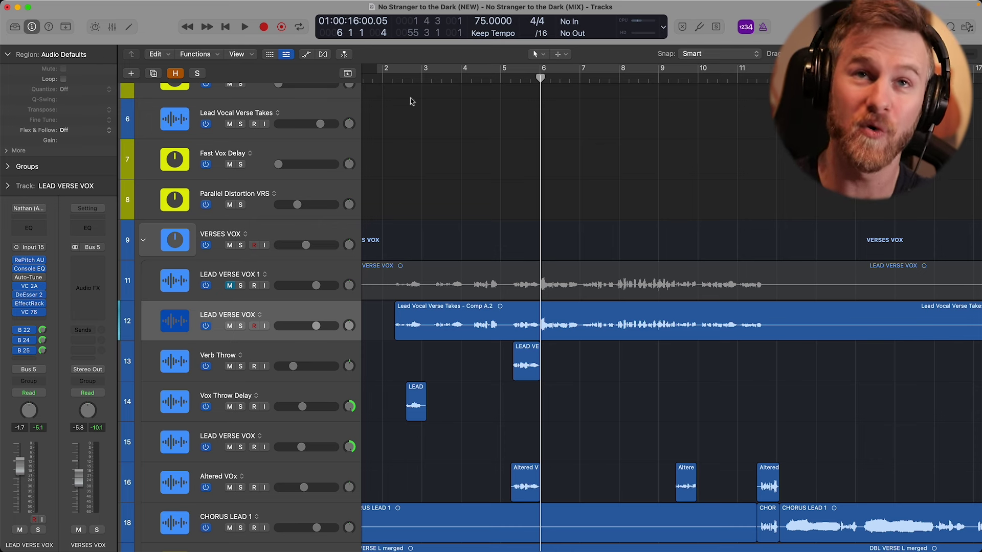
key(Return)
click(290, 314)
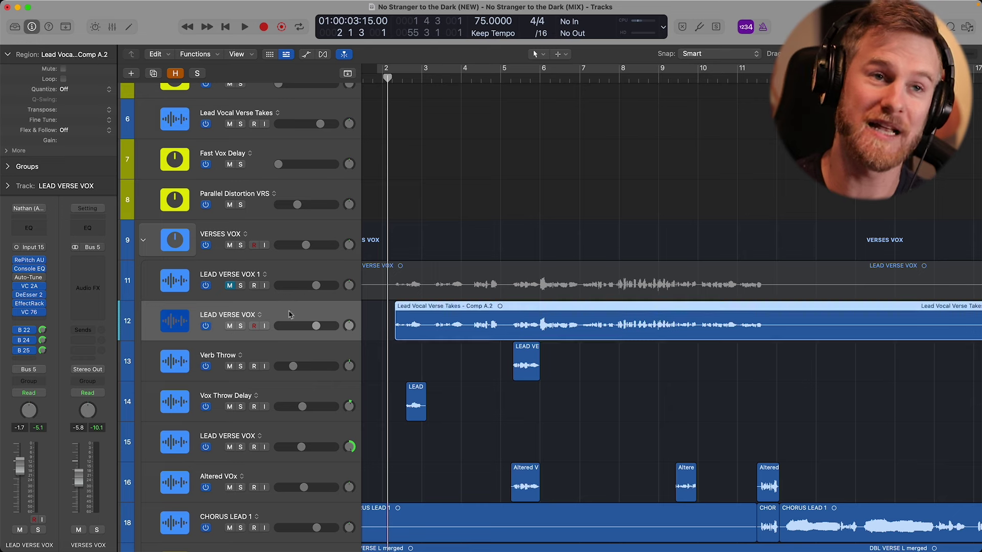
click(42, 335)
key(a)
key(super+Left)
scroll(414, 135, up, 3)
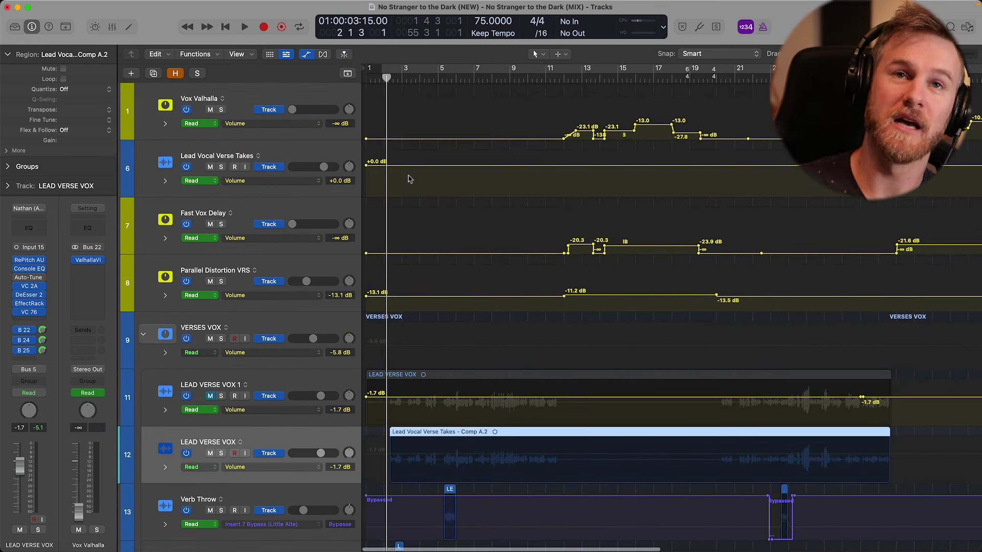
click(309, 97)
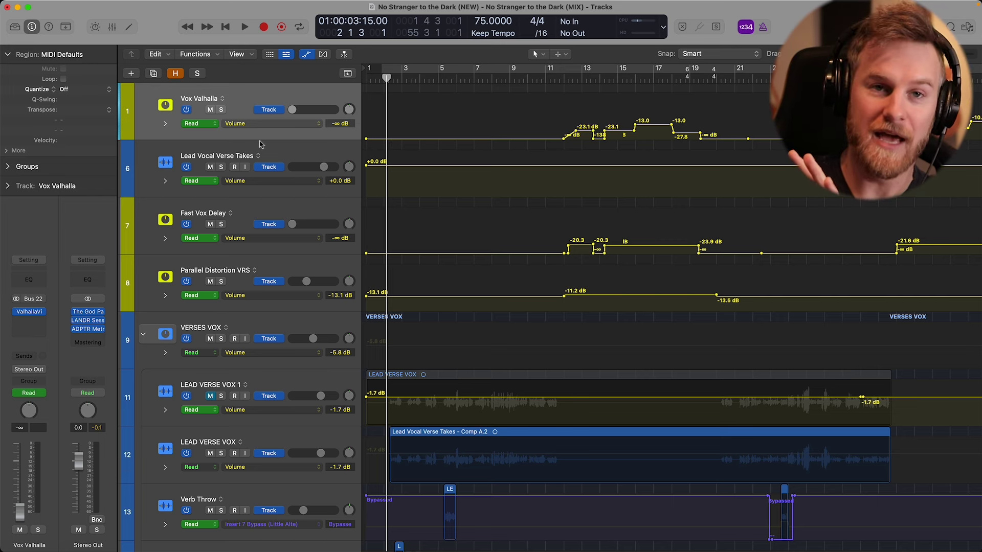
Step: Solo LEAD VERSE VOX with track automation hidden and play it alone from bar 2 into bar 4
scroll(342, 248, down, 5)
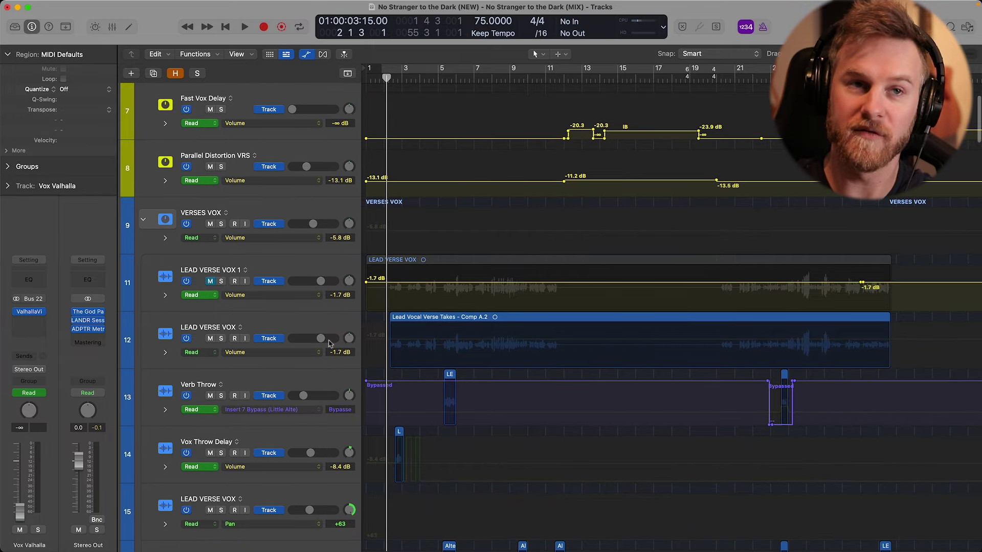
click(319, 324)
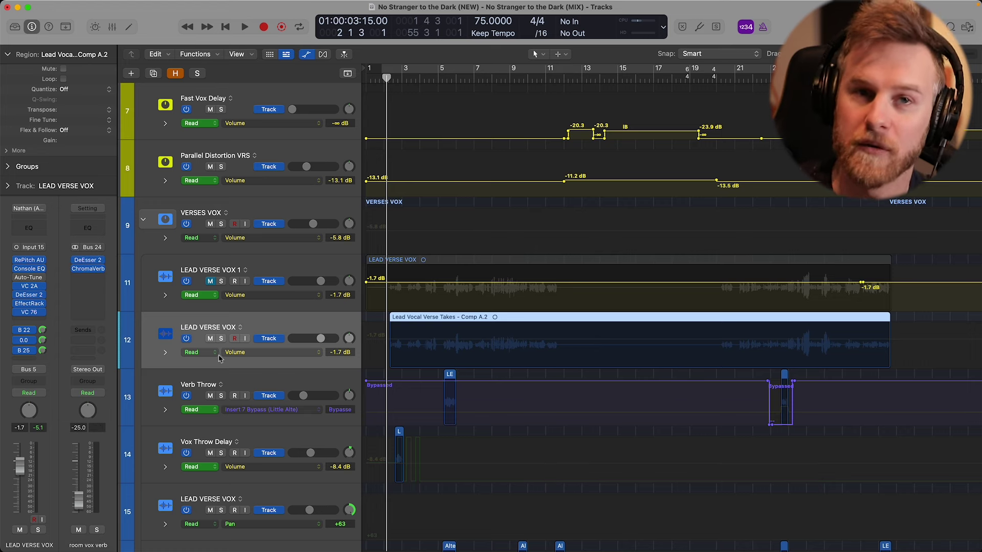
key(super+Right)
key(super+Right)
key(super+Right)
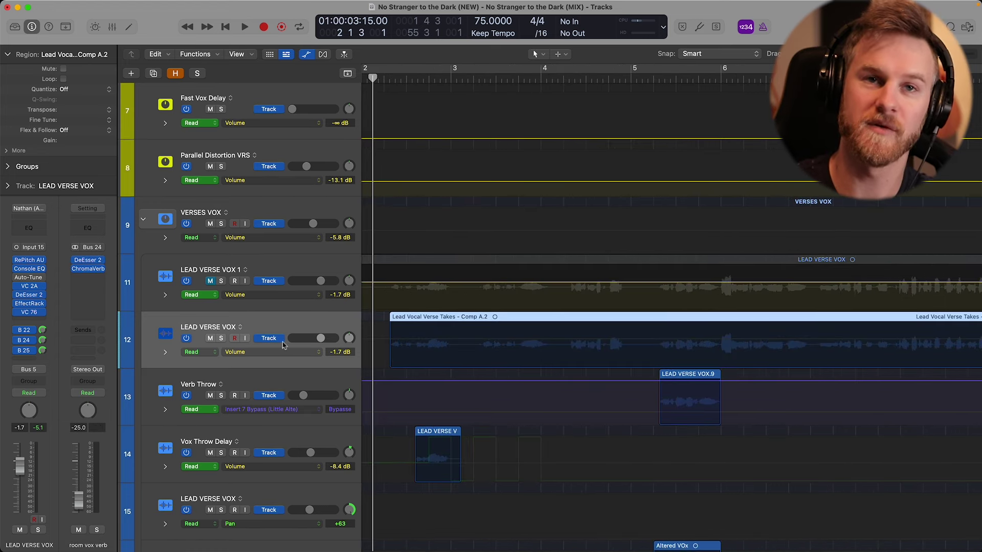
key(s)
key(super+Left)
key(super+Left)
key(a)
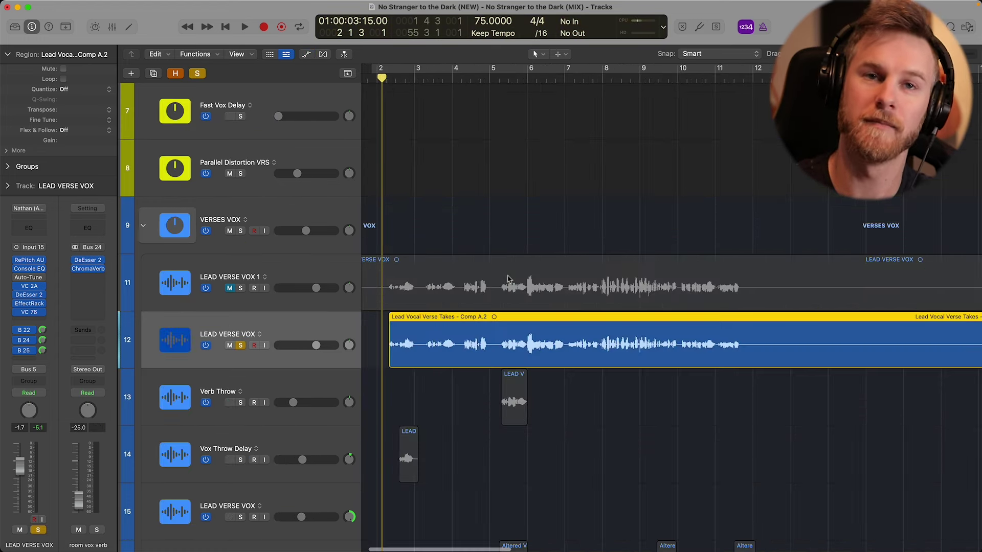
key(space)
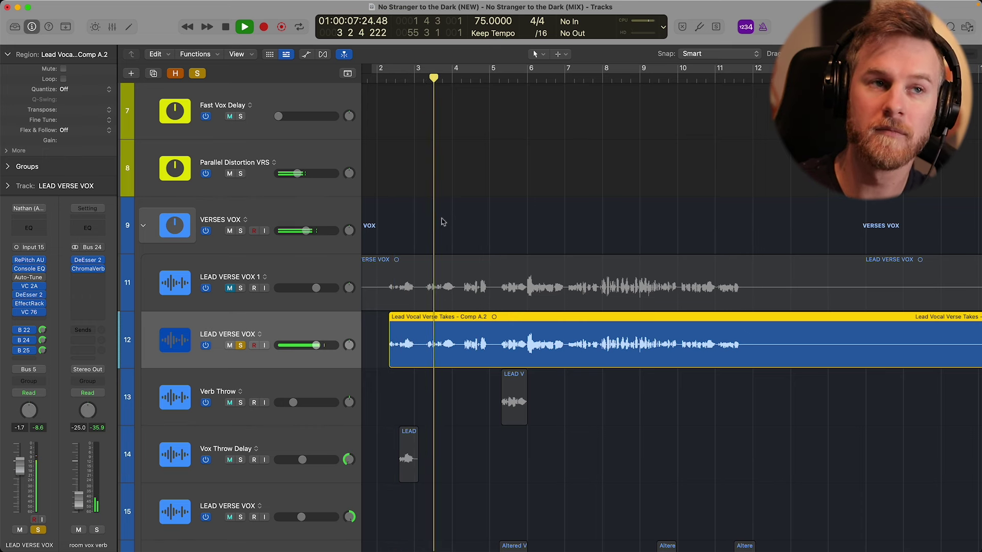
key(space)
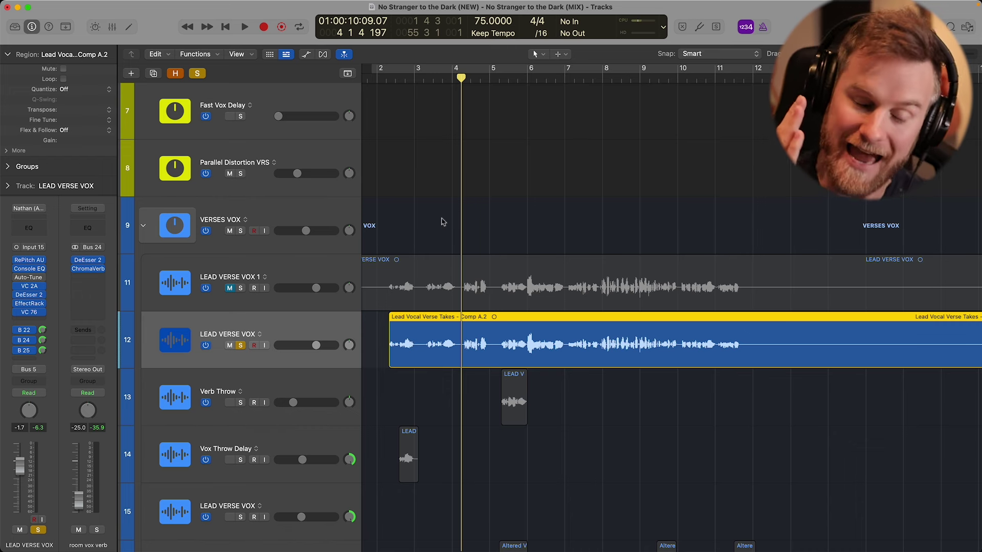
Step: Show track automation, raise Vox Valhalla's verse volume line to -15.0 dB and play the verse from bar 2 with it
key(a)
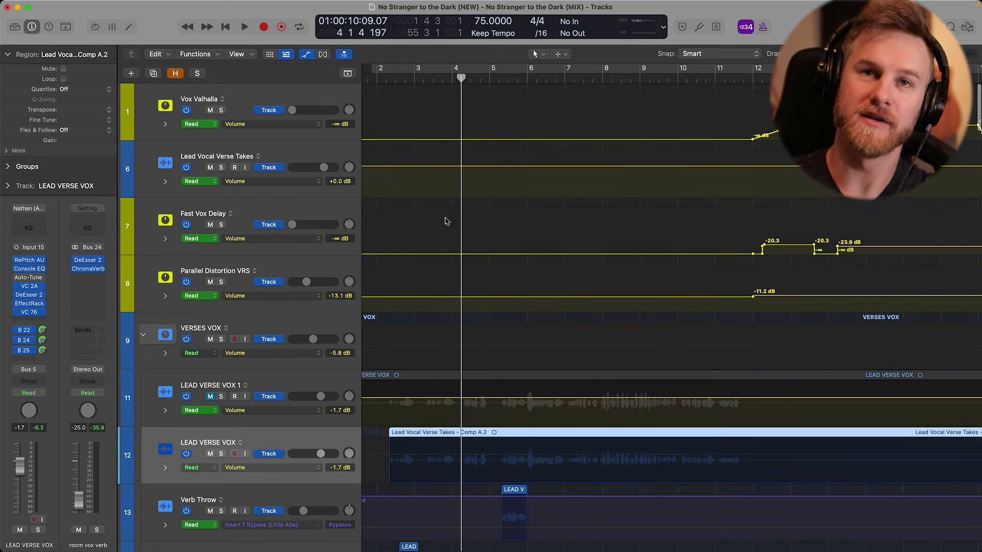
drag(456, 144, 455, 130)
key(Return)
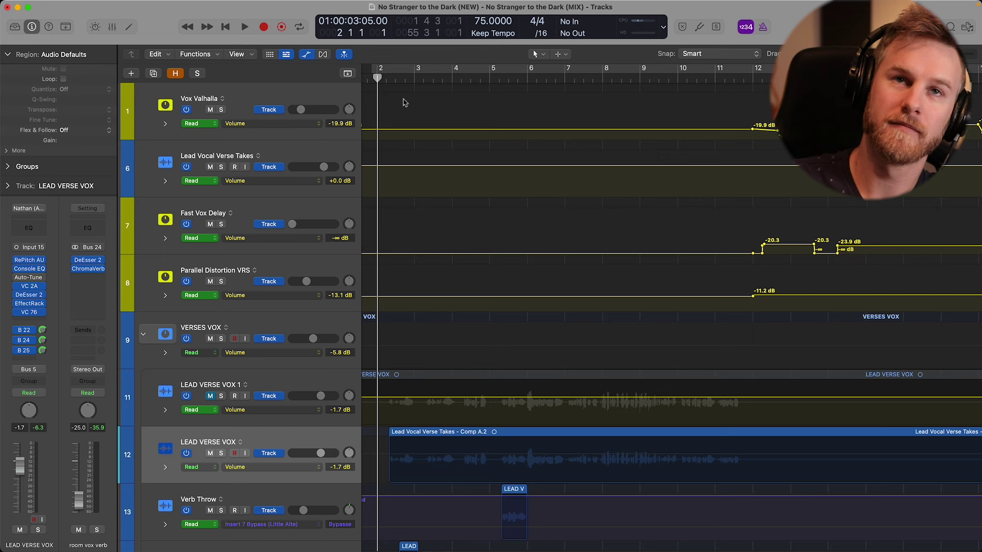
key(space)
drag(416, 131, 416, 128)
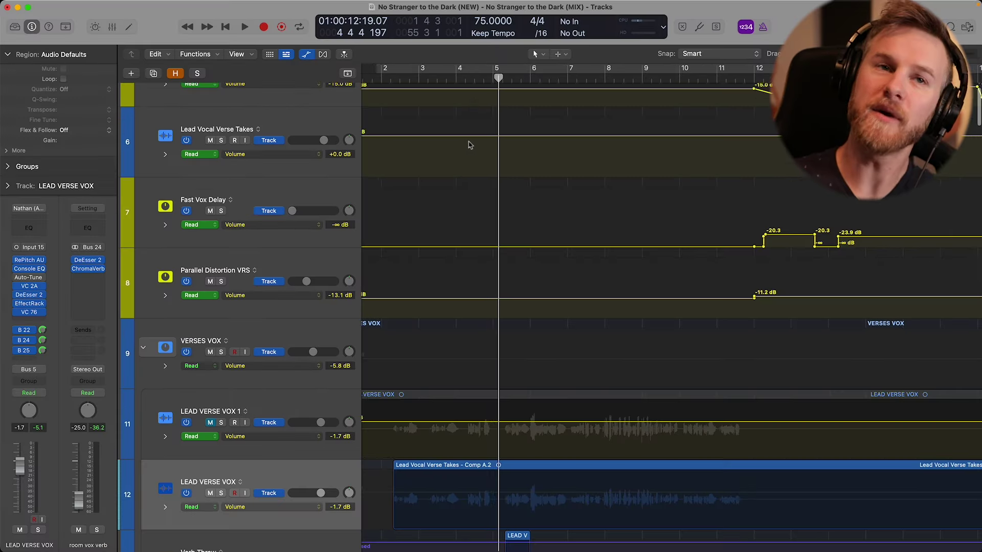
scroll(468, 149, up, 3)
scroll(468, 148, left, 1)
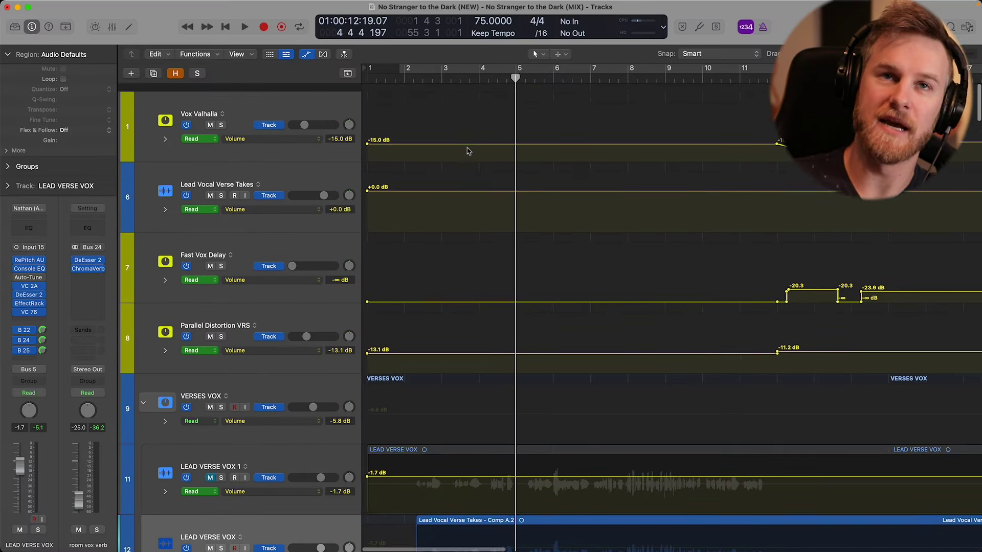
Step: Replay the verse from bar 2 with taller tracks and drop Vox Valhalla's verse volume line to -∞ dB during playback
key(Return)
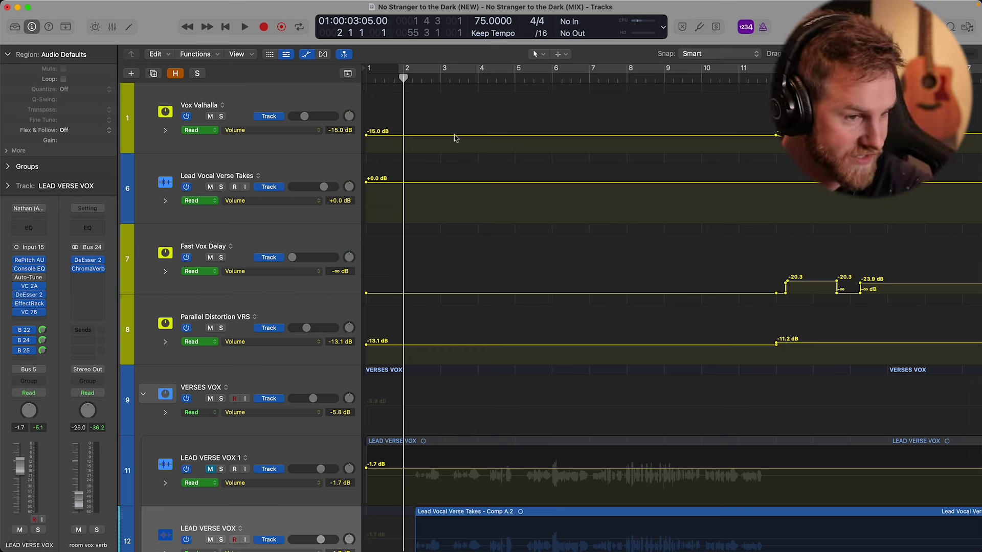
key(space)
key(super+Down)
scroll(455, 159, up, 10)
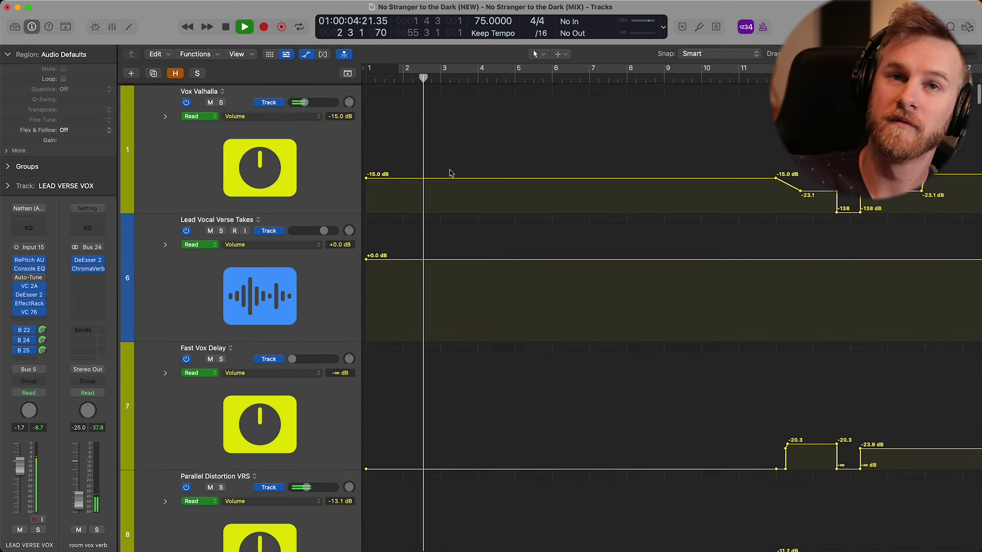
drag(449, 173, 434, 220)
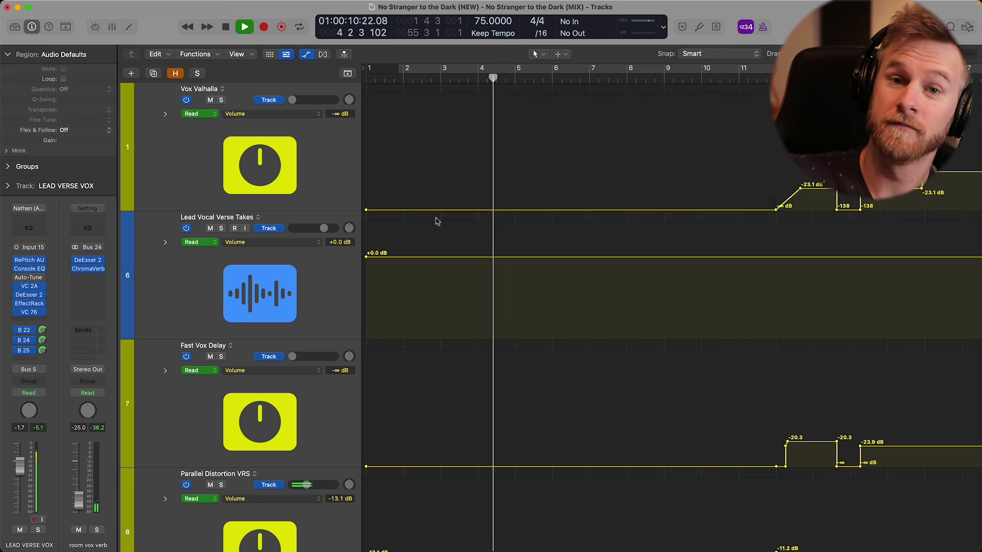
mouse_move(452, 214)
mouse_down()
mouse_move(452, 179)
mouse_move(446, 215)
mouse_up()
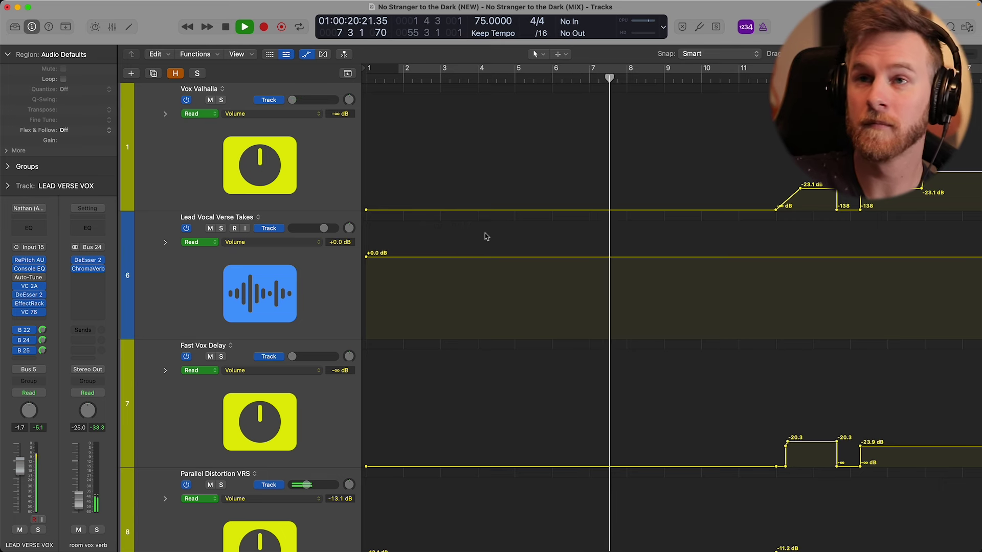
key(space)
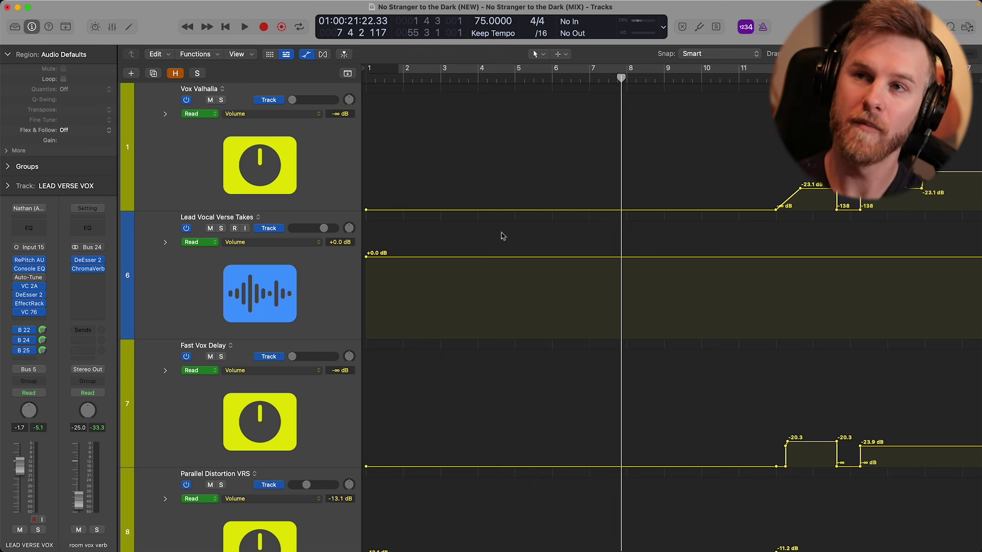
Step: Play the end of the verse from bar 10 into bar 14, following the Vox Valhalla and Fast Vox Delay volume automation
scroll(506, 234, right, 6)
click(551, 77)
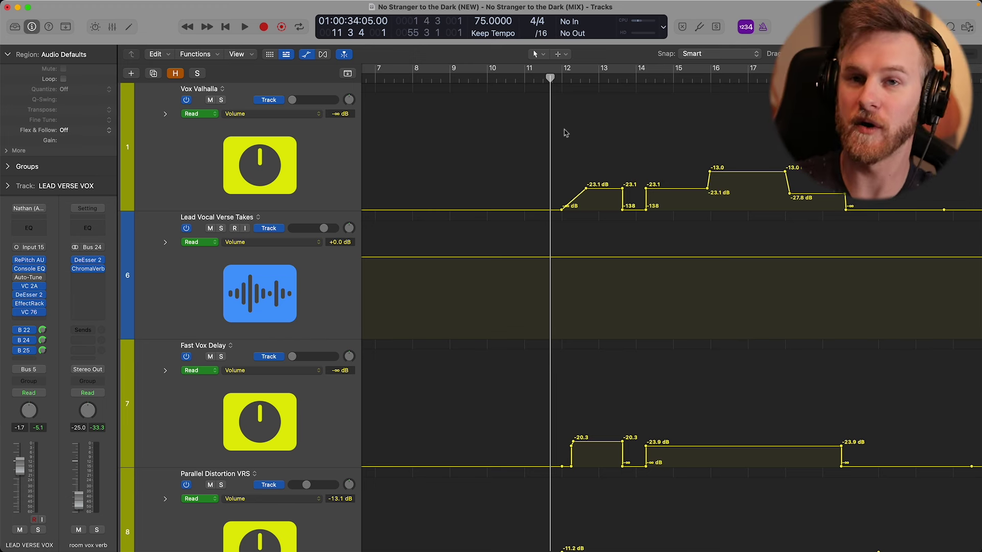
key(space)
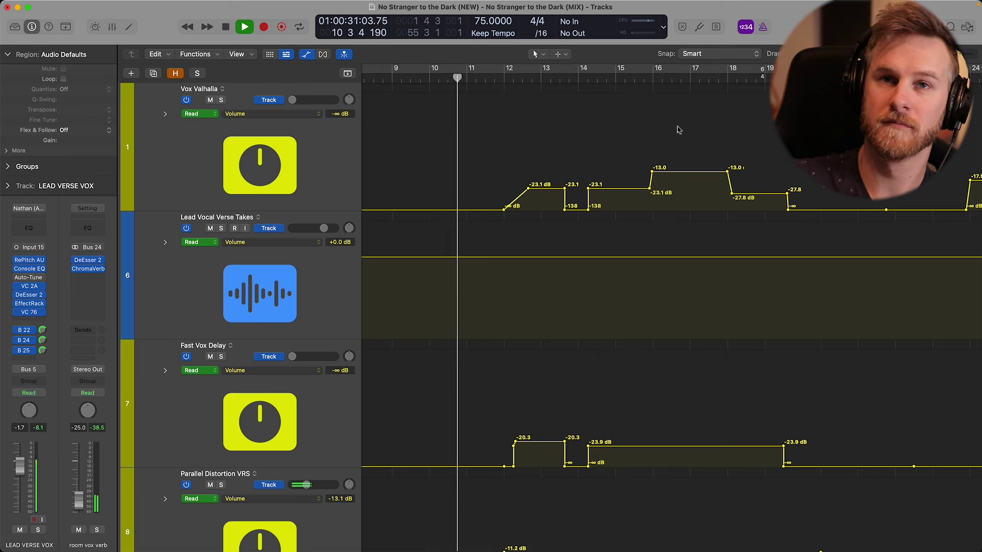
key(z)
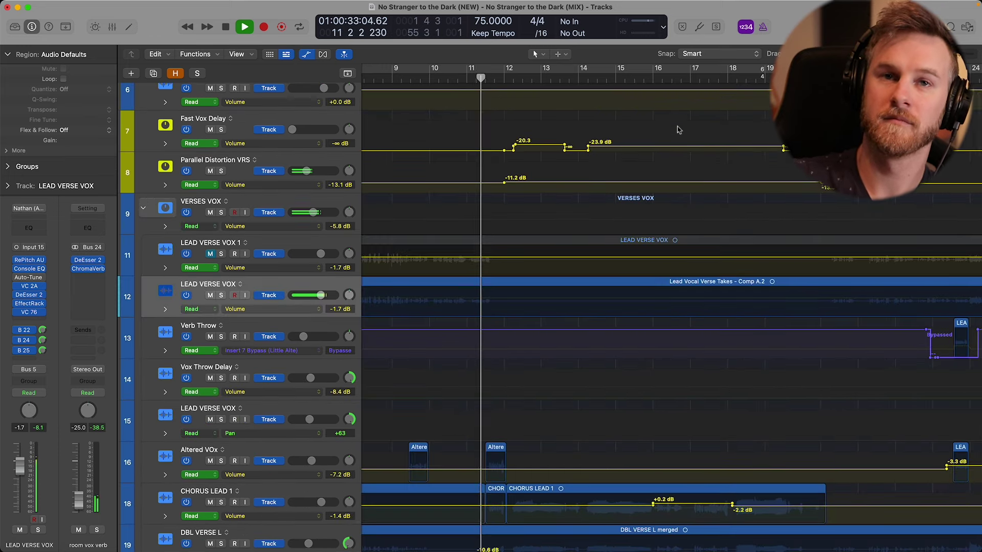
scroll(679, 130, up, 5)
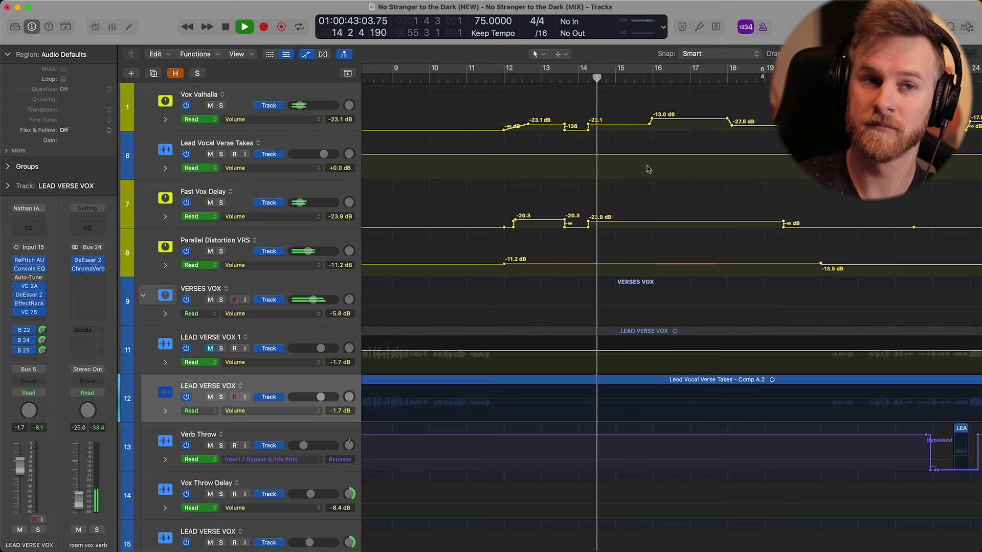
Step: Stop playback, solo the VERSES VOX stack and enlarge the Vox Valhalla and Fast Vox Delay volume curves
click(270, 289)
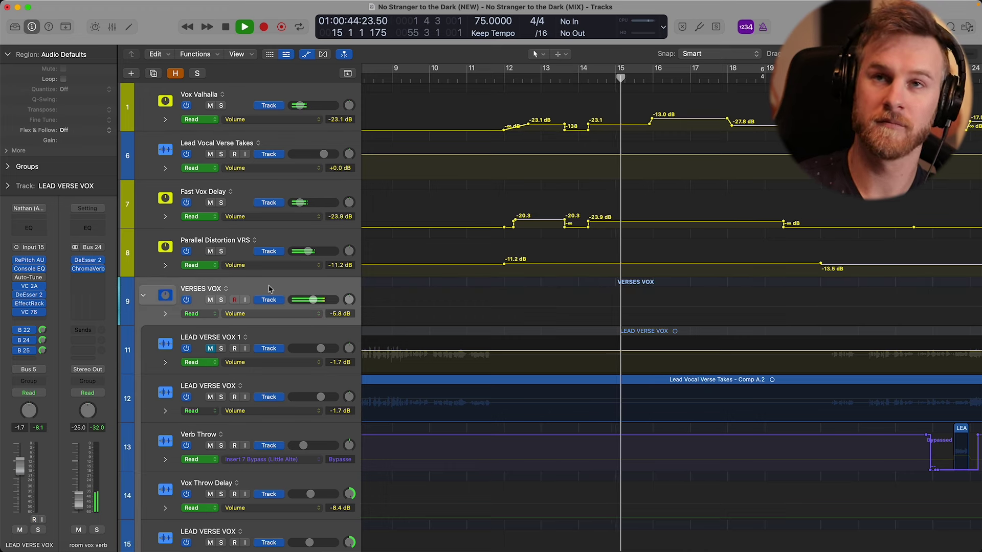
scroll(711, 253, right, 3)
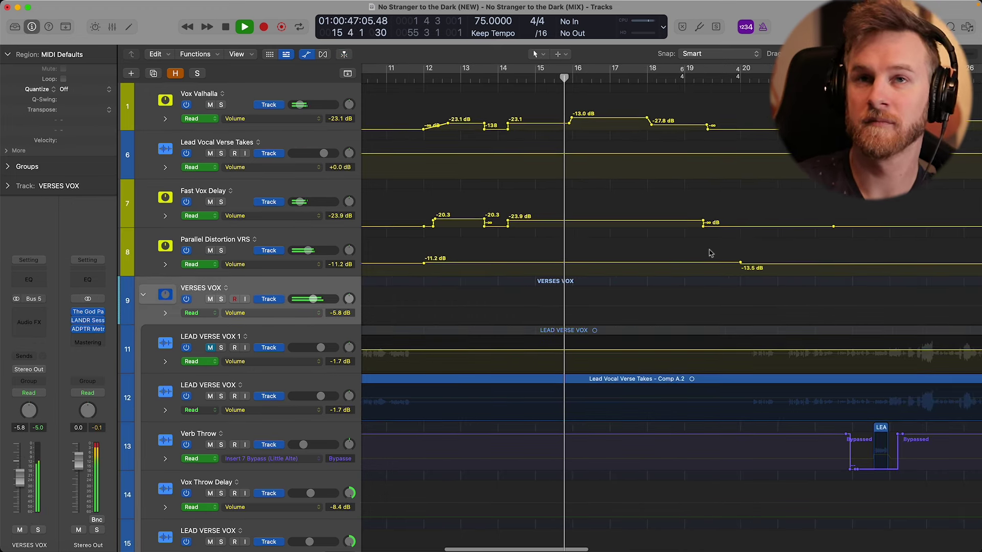
key(space)
key(s)
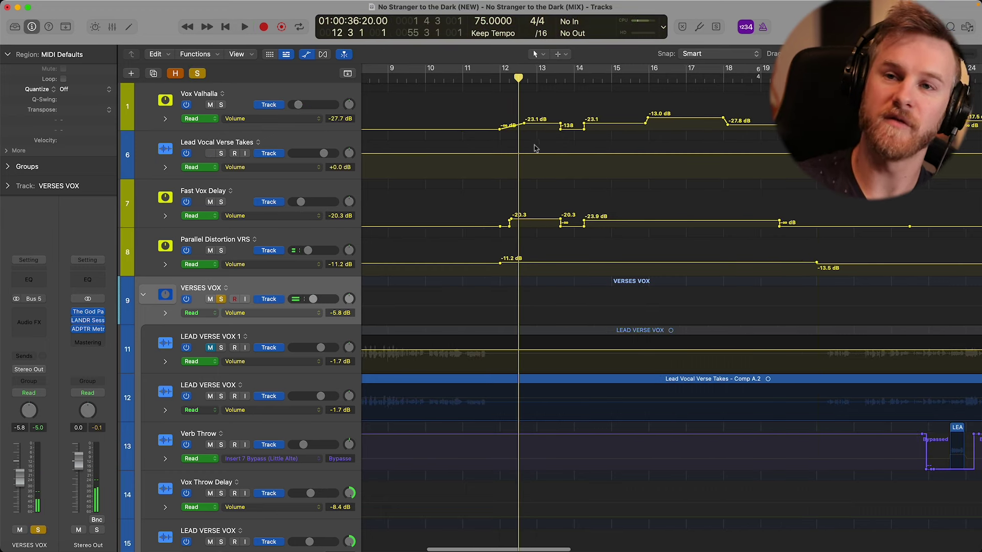
scroll(552, 152, down, 6)
scroll(565, 155, up, 6)
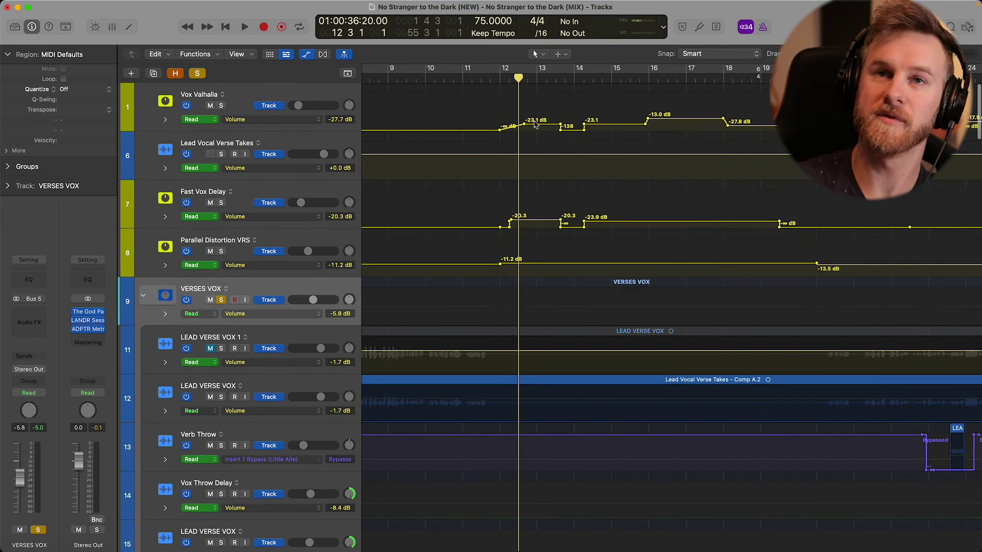
key(super+Down)
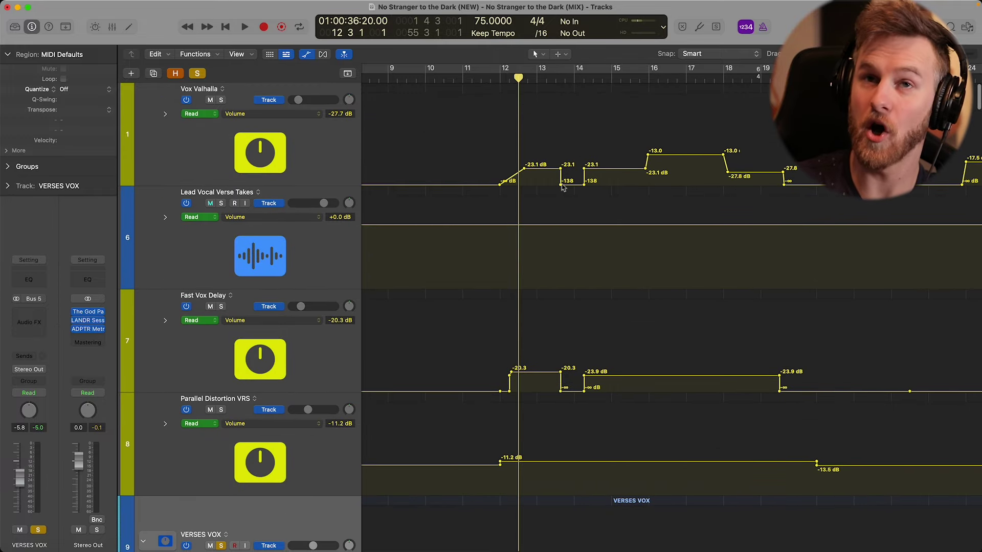
Step: Play the soloed VERSES VOX past bar 18 along the reverb and delay automation, and play into bar 16 with the solo off
key(comma)
key(space)
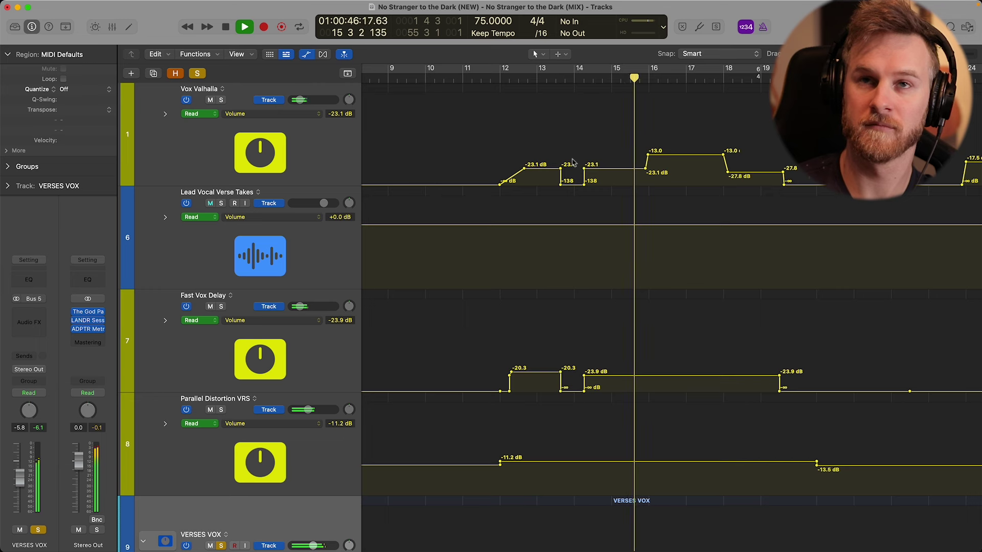
scroll(573, 162, right, 3)
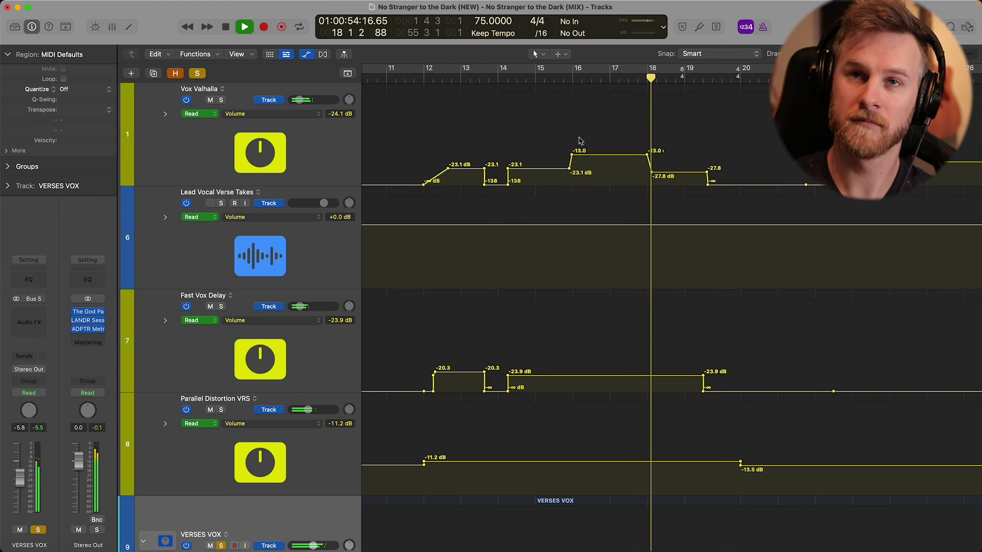
key(space)
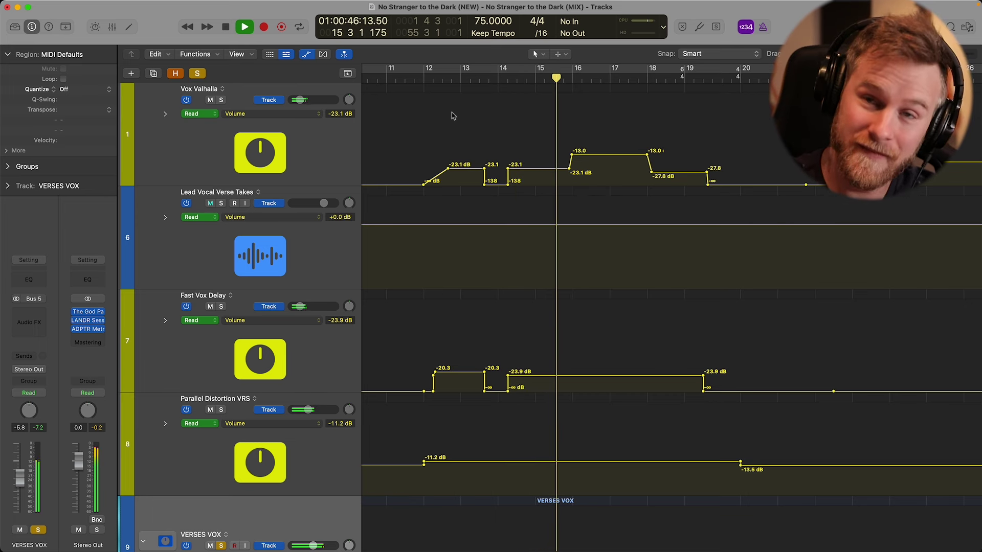
key(space)
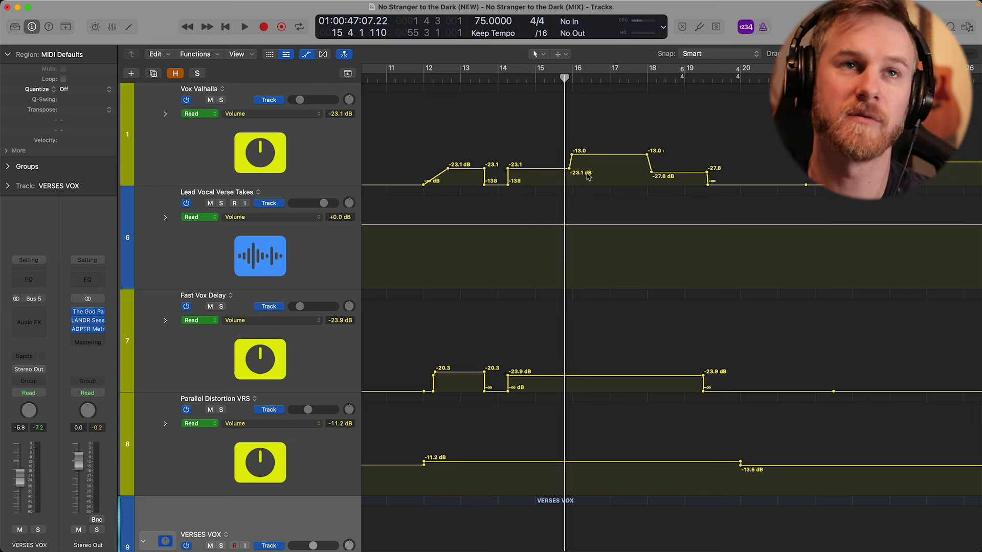
key(space)
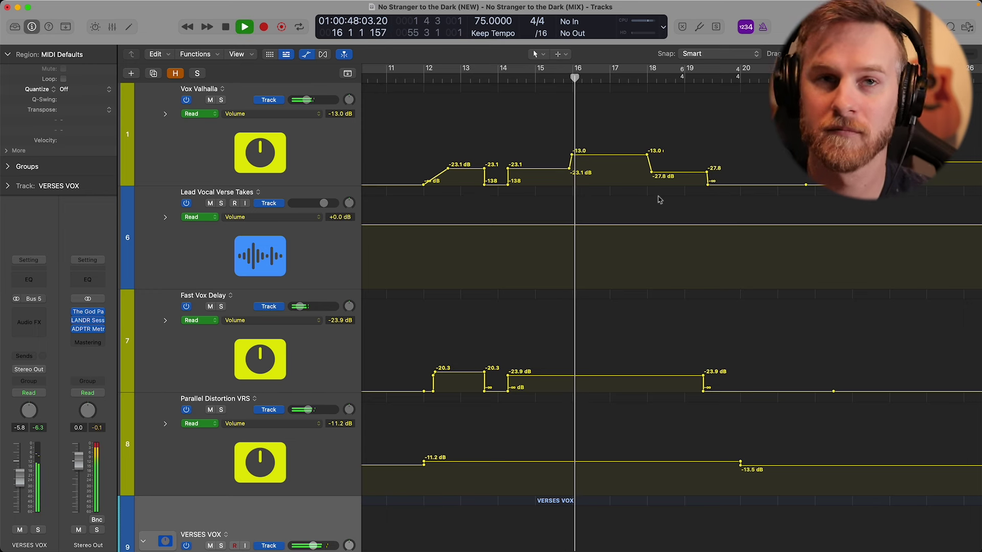